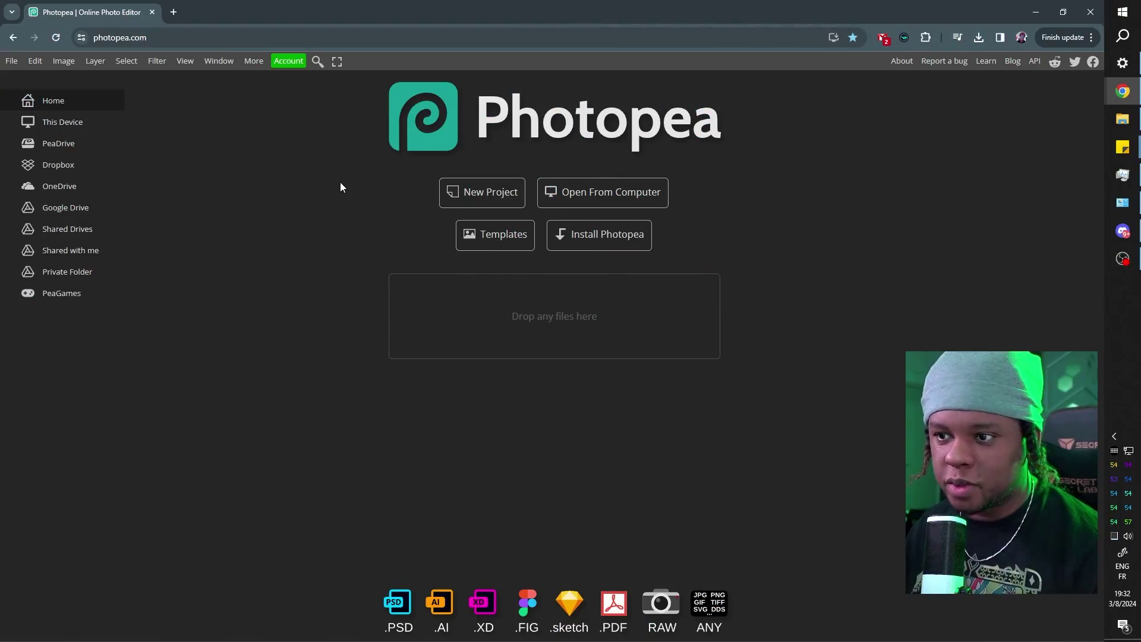
- Search Photopea templates for 'gael level' and open the BORG Social Pop up/ Panel Template
click(491, 241)
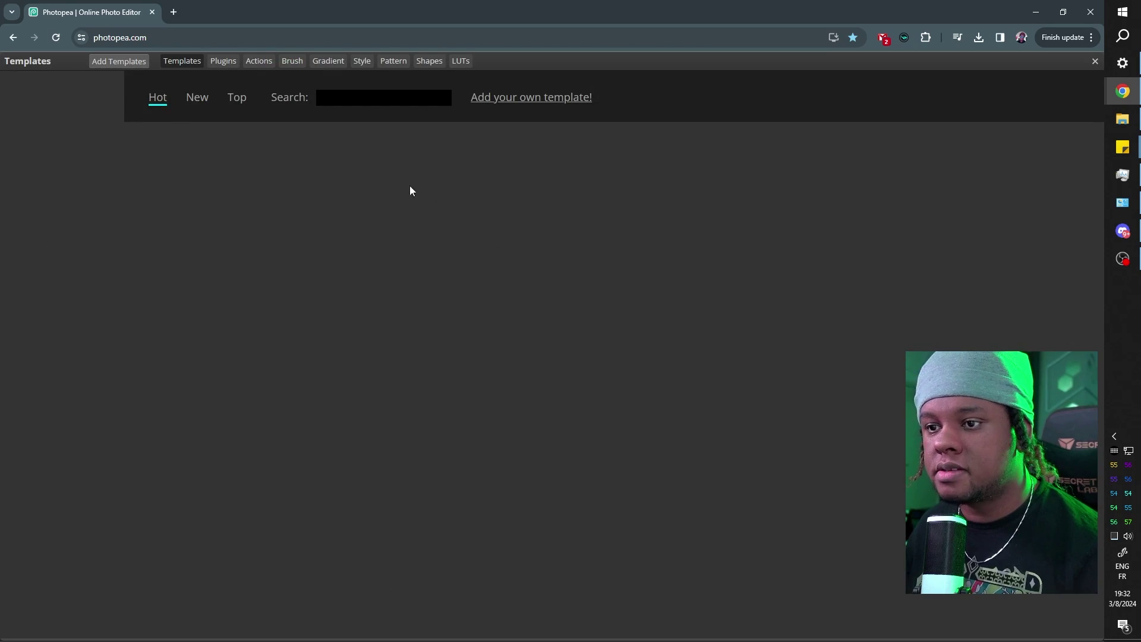
click(352, 97)
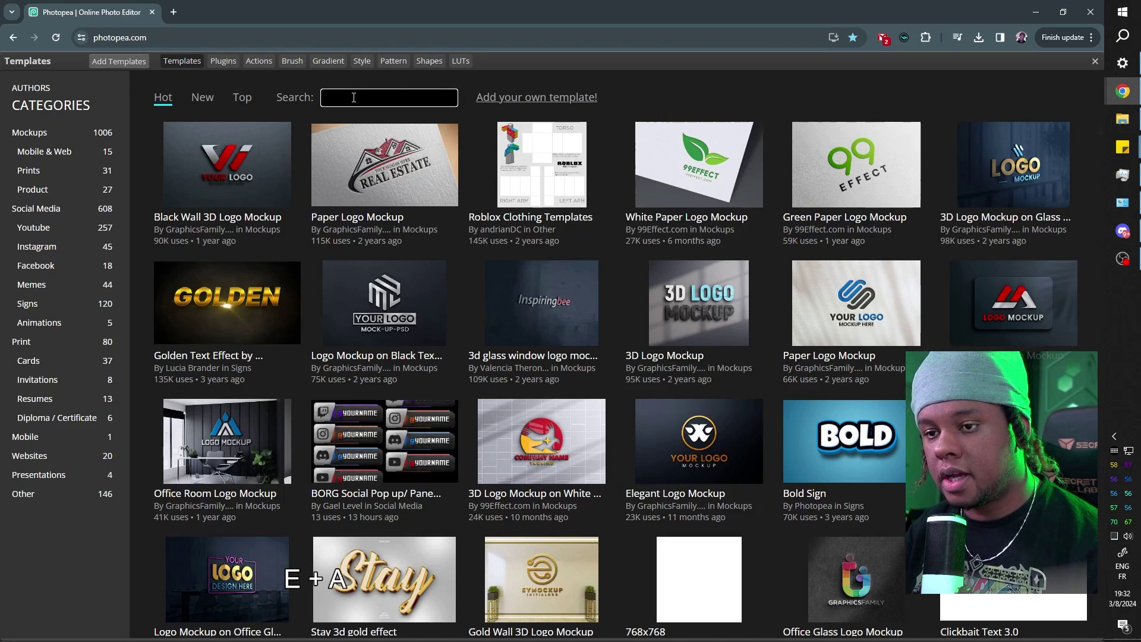
text(gael level)
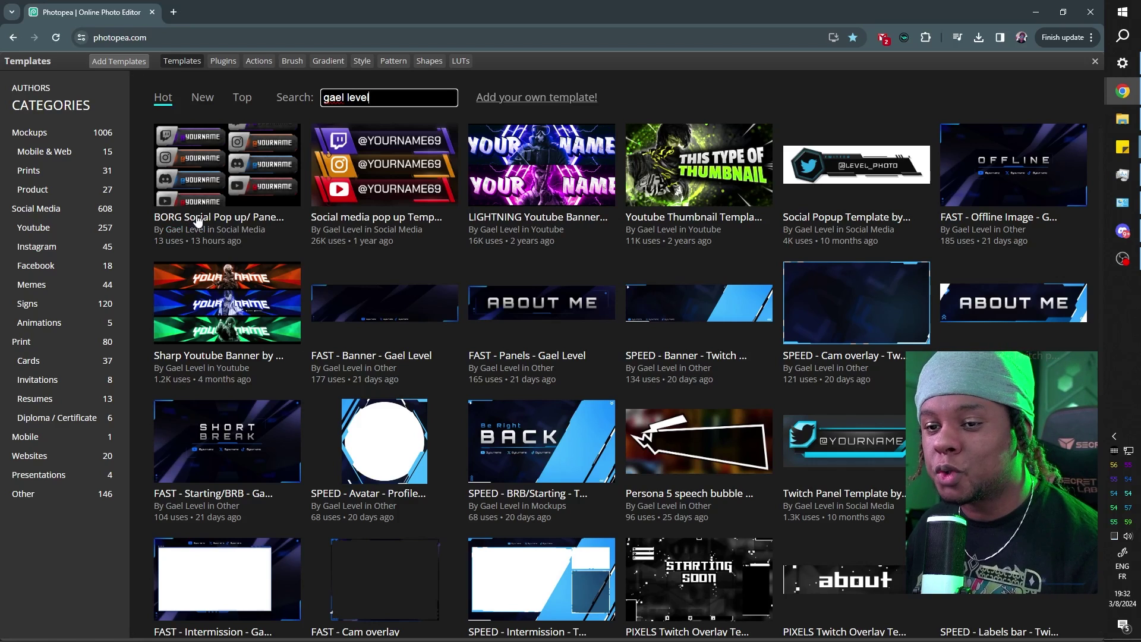
click(209, 184)
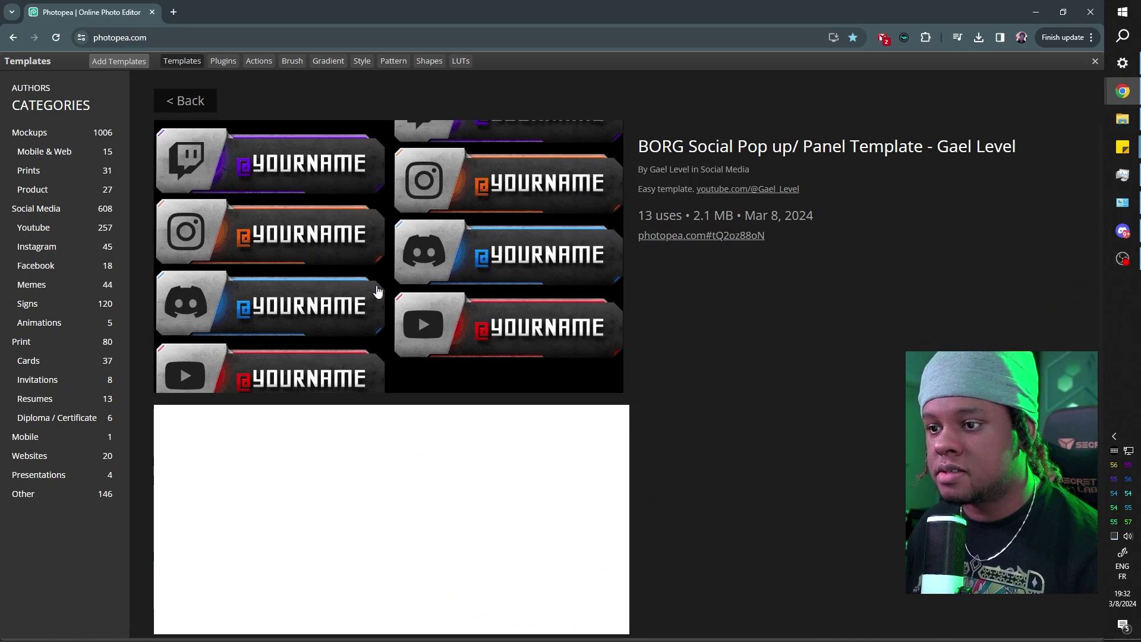
click(401, 308)
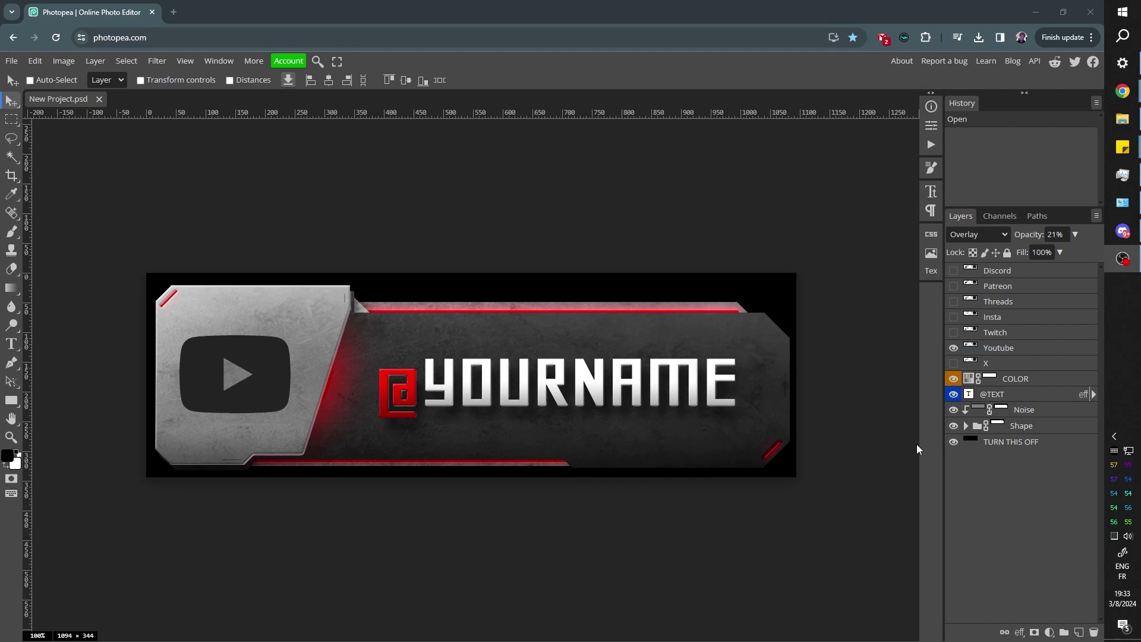
click(953, 442)
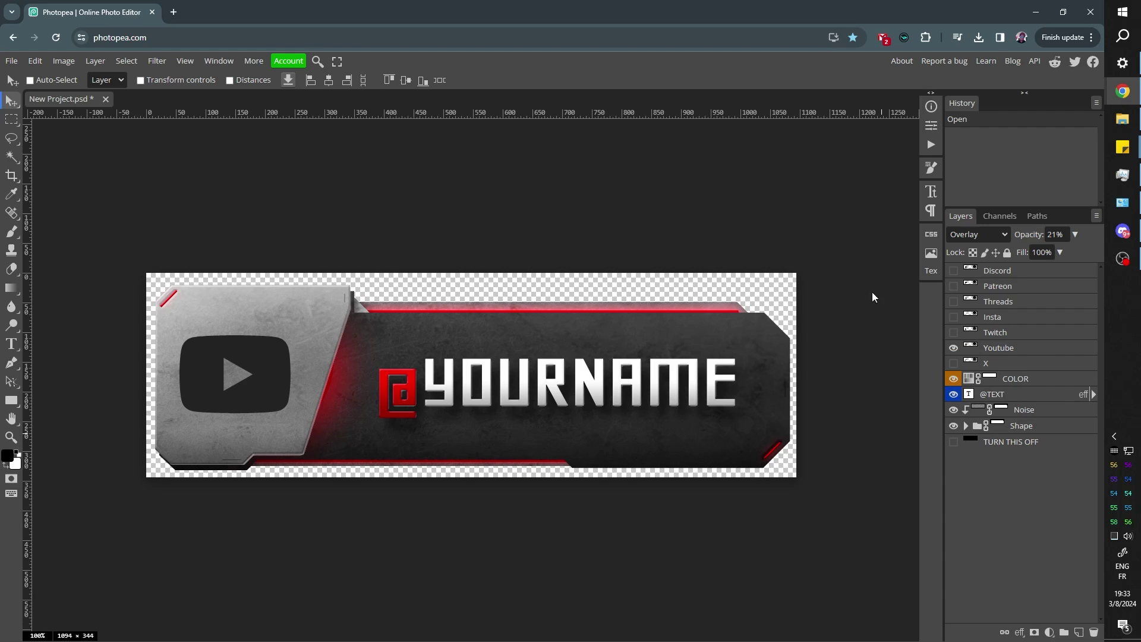
click(998, 400)
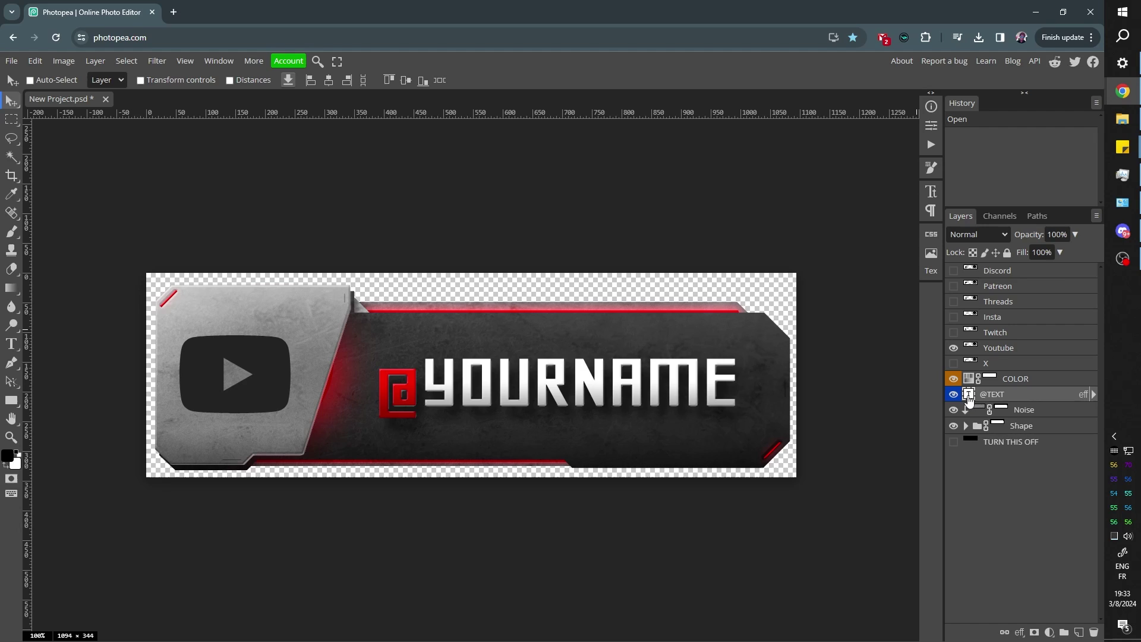
- Replace 'YOURNAME' with 'BEEPBOOP' in the banner text, keeping the @ sign
double_click(969, 399)
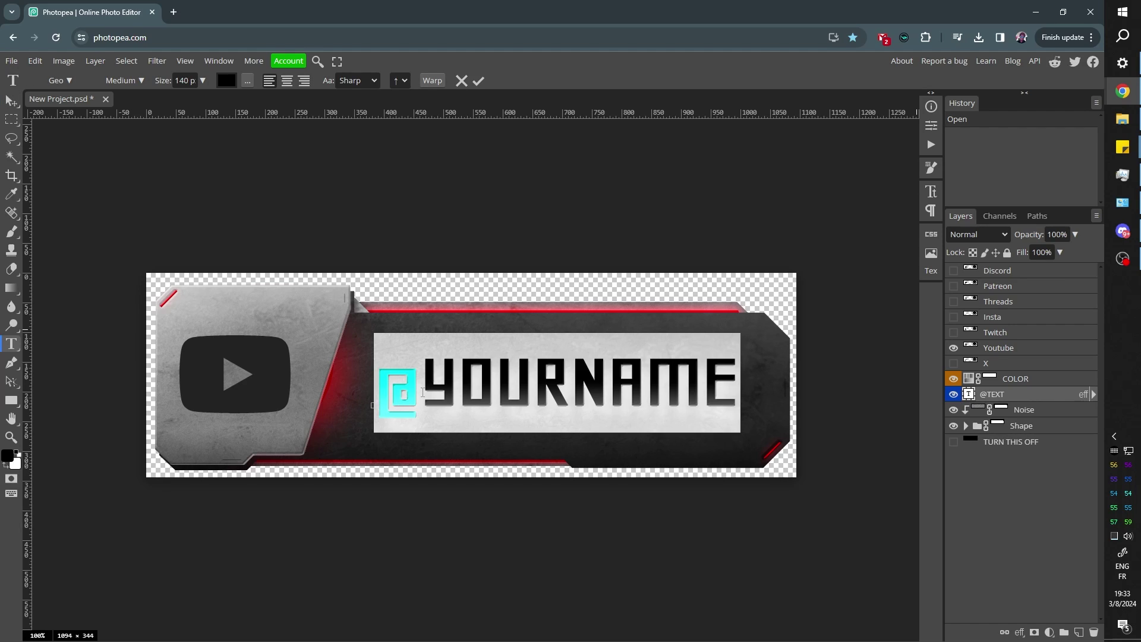
drag(420, 389, 736, 406)
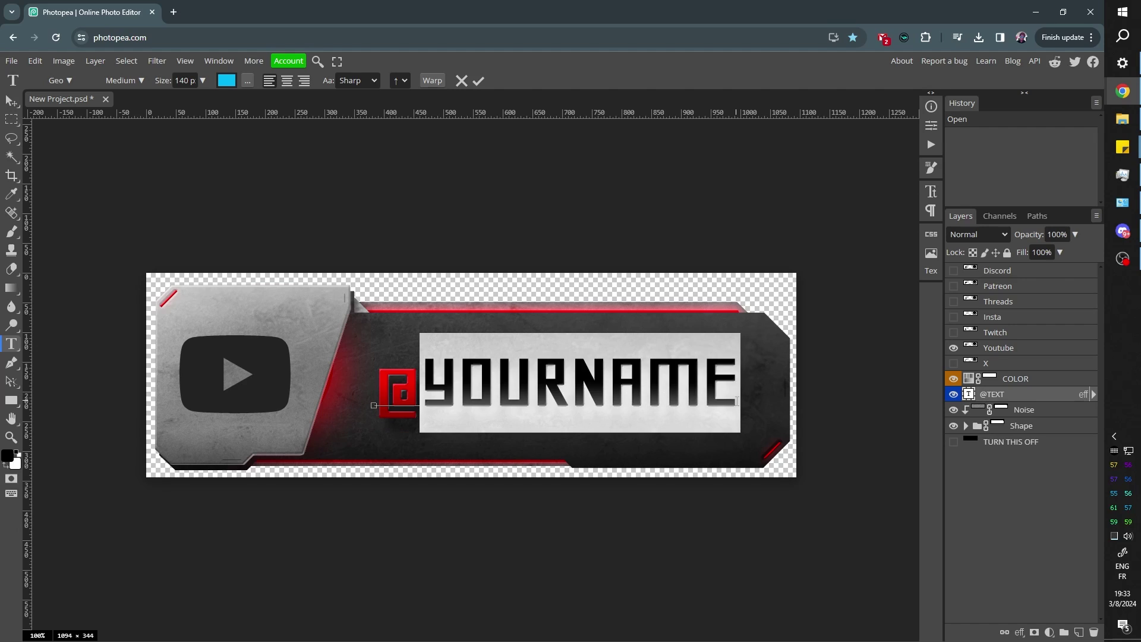
text(YOU)
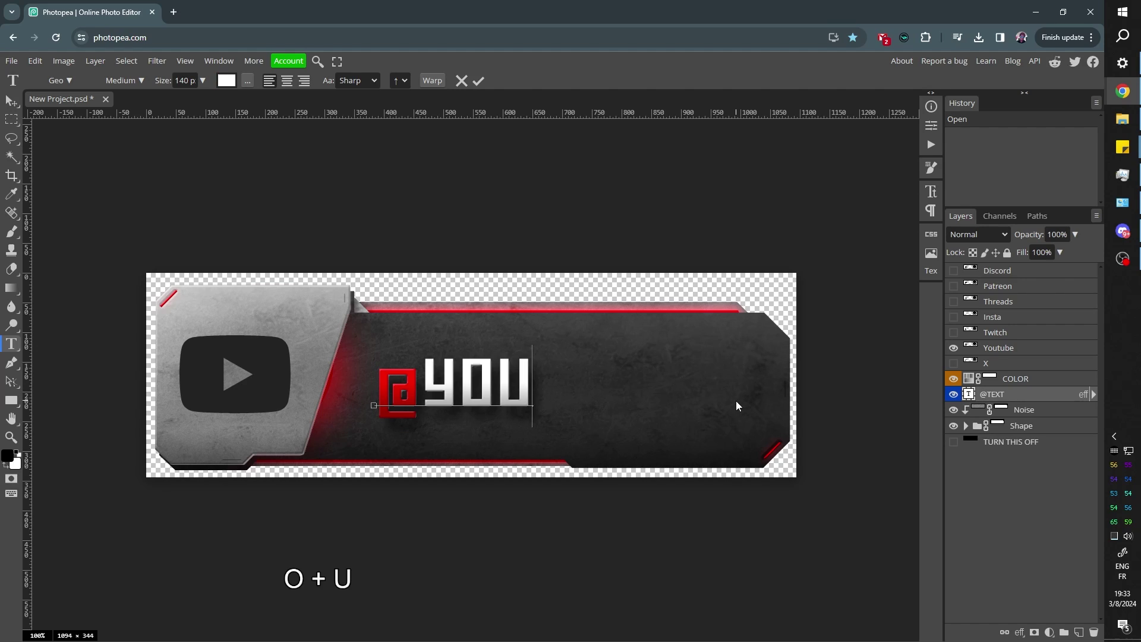
text(RNAMEBEEPBOOP)
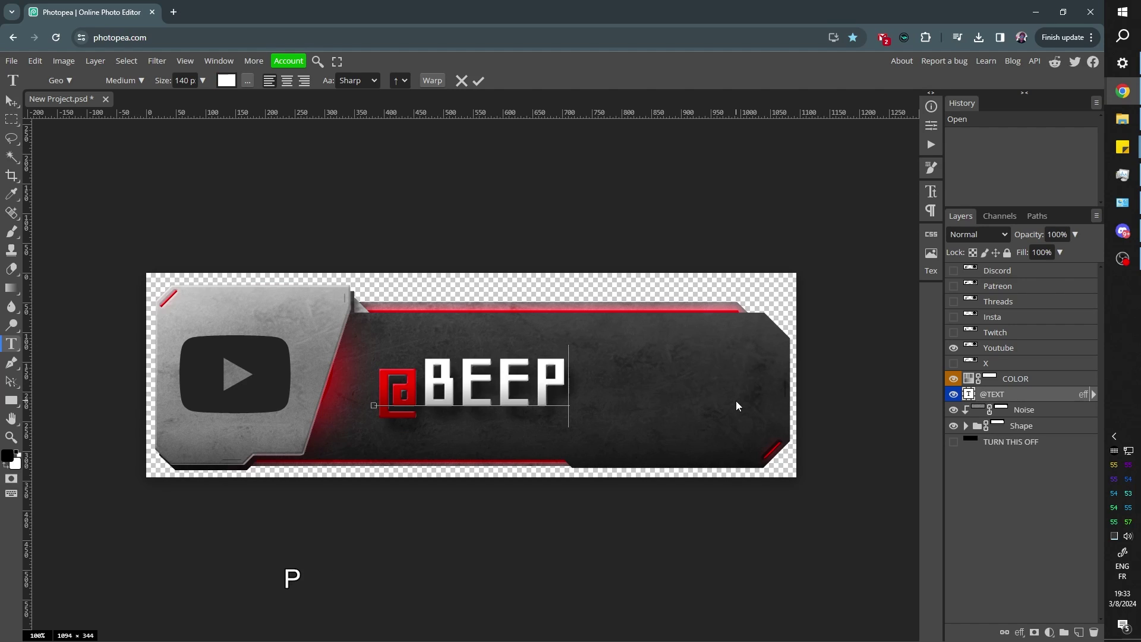
click(1021, 386)
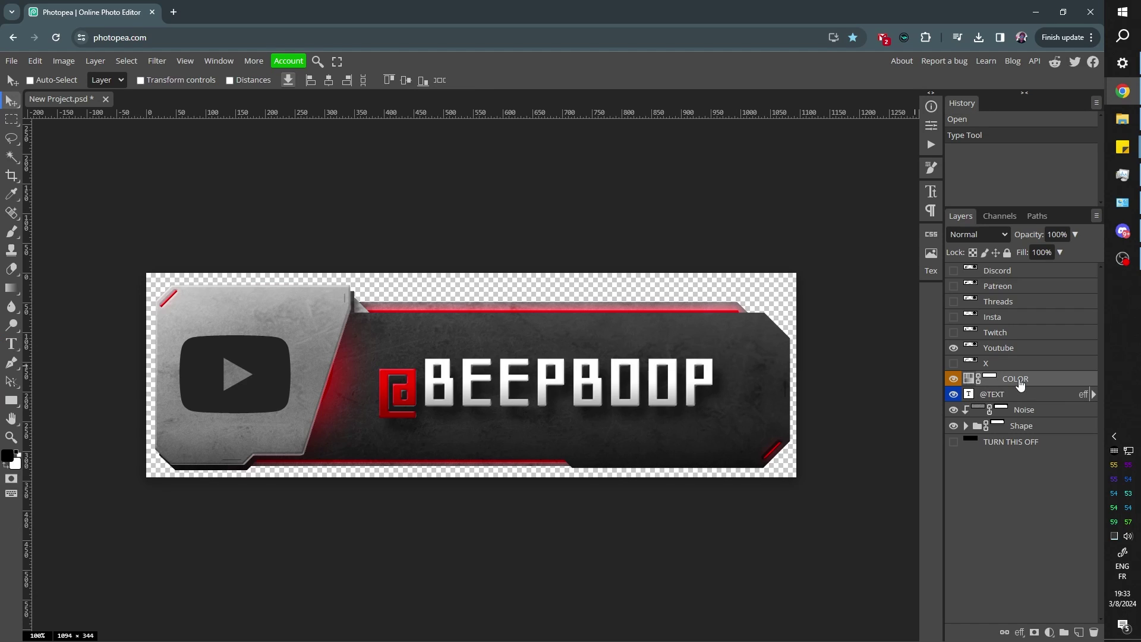
double_click(969, 383)
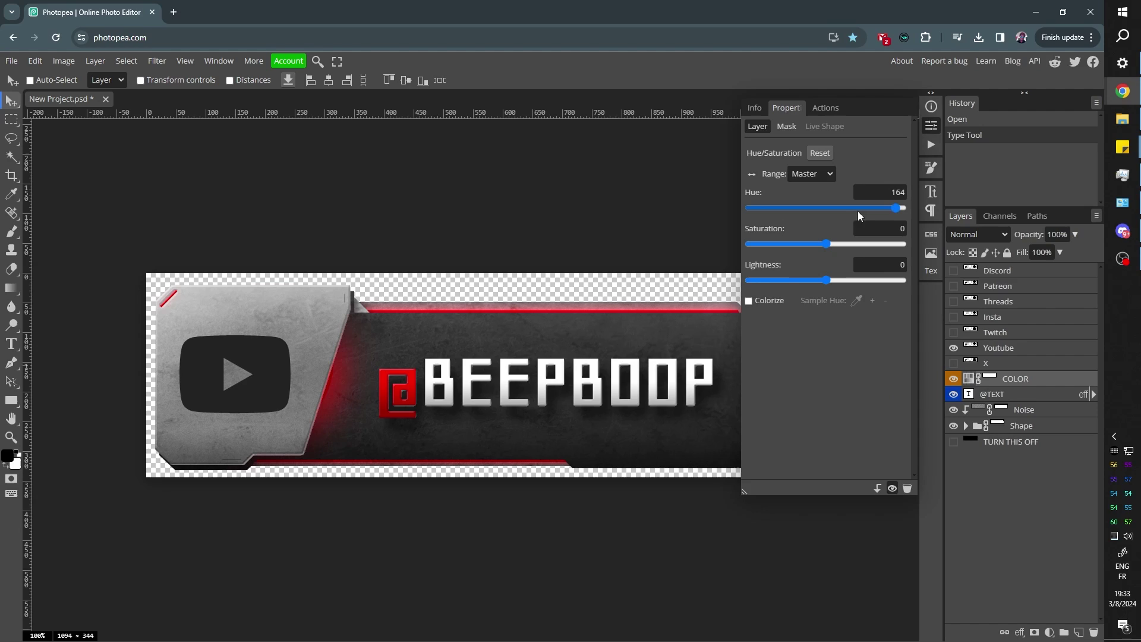
drag(895, 208, 869, 208)
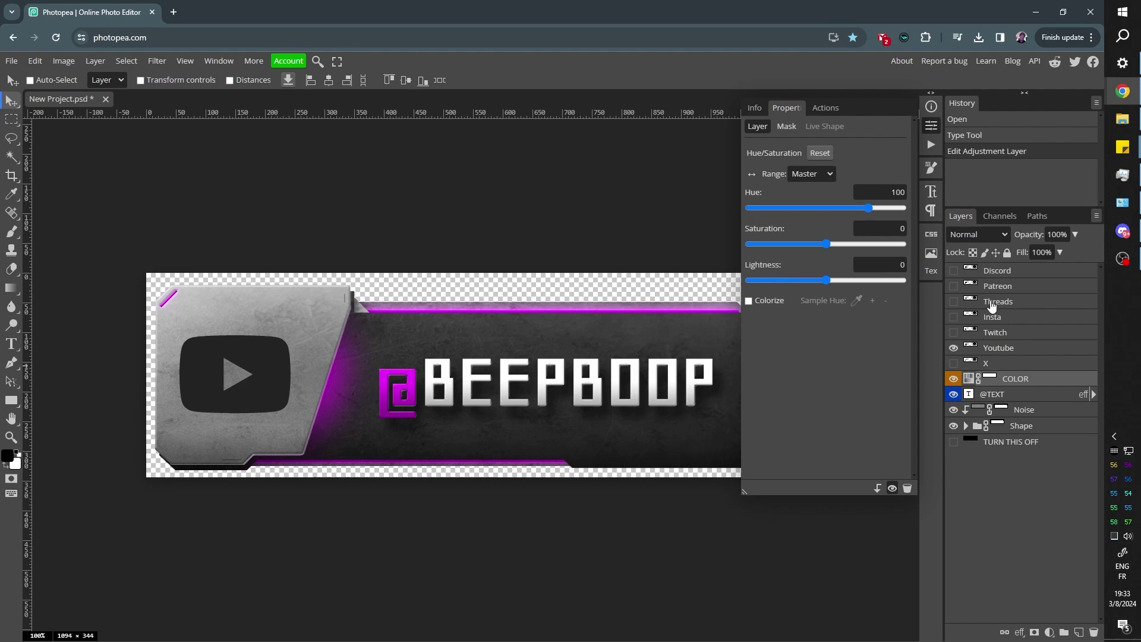
- Show only the Discord icon among the logo layers and set the hue to 10 for blue accents
click(954, 348)
click(953, 363)
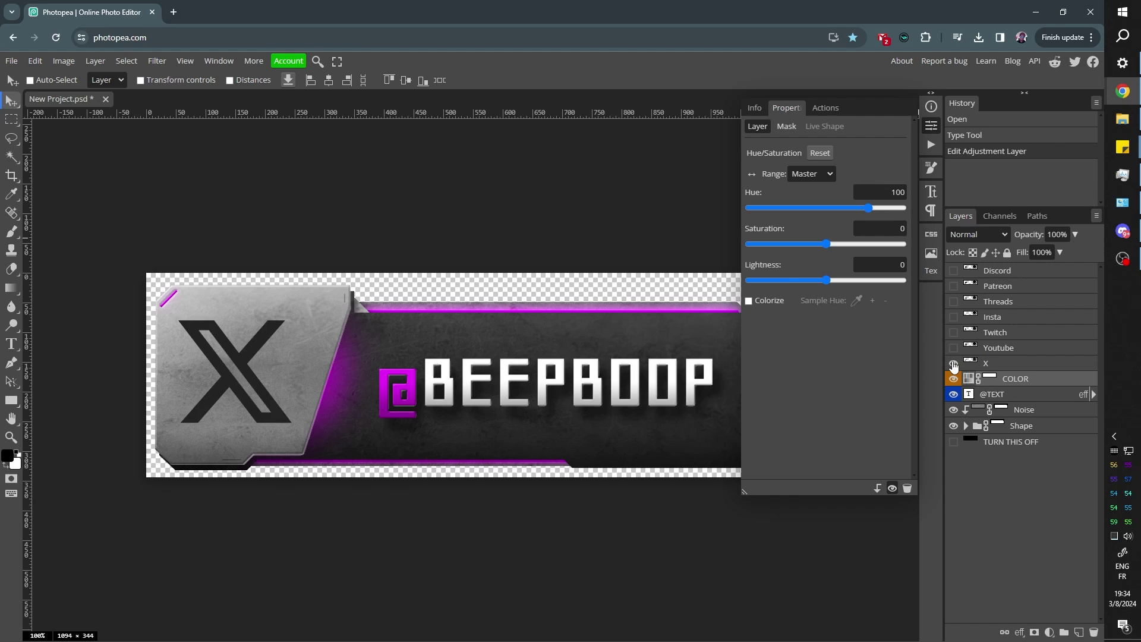
click(953, 364)
click(953, 332)
click(953, 332)
click(953, 316)
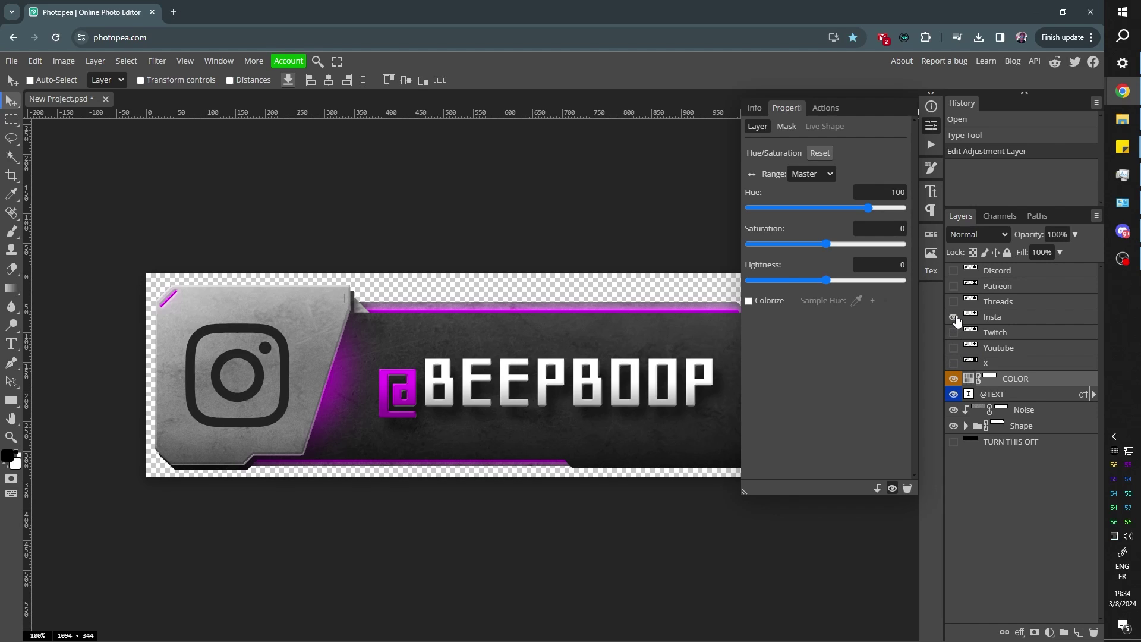
click(953, 317)
click(953, 301)
click(953, 301)
click(953, 286)
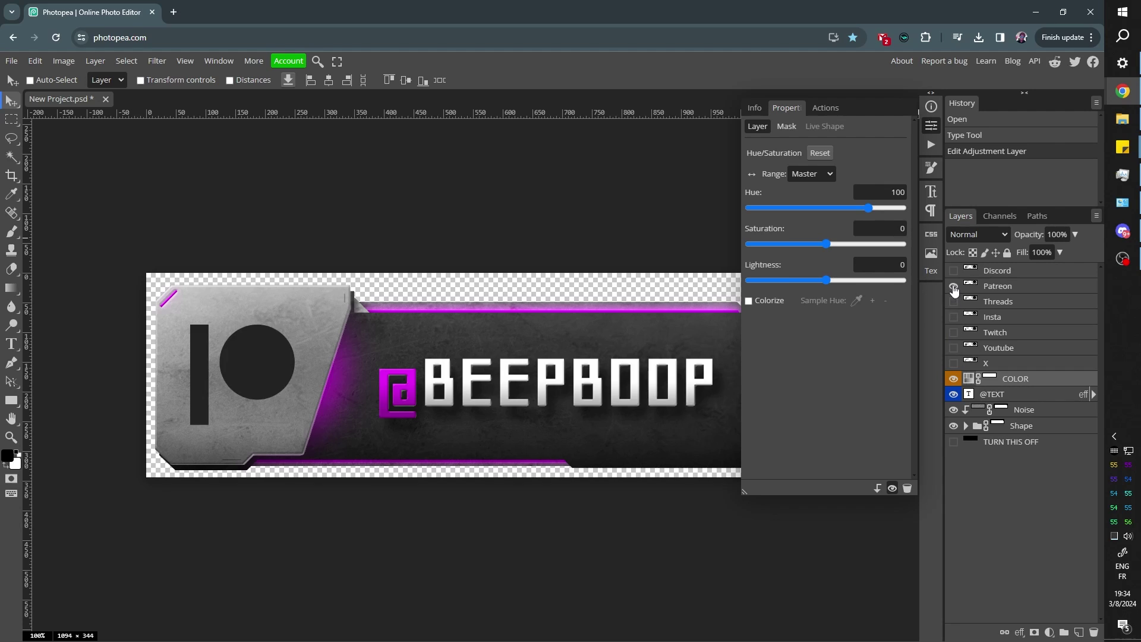
click(953, 286)
click(953, 285)
click(953, 286)
click(953, 270)
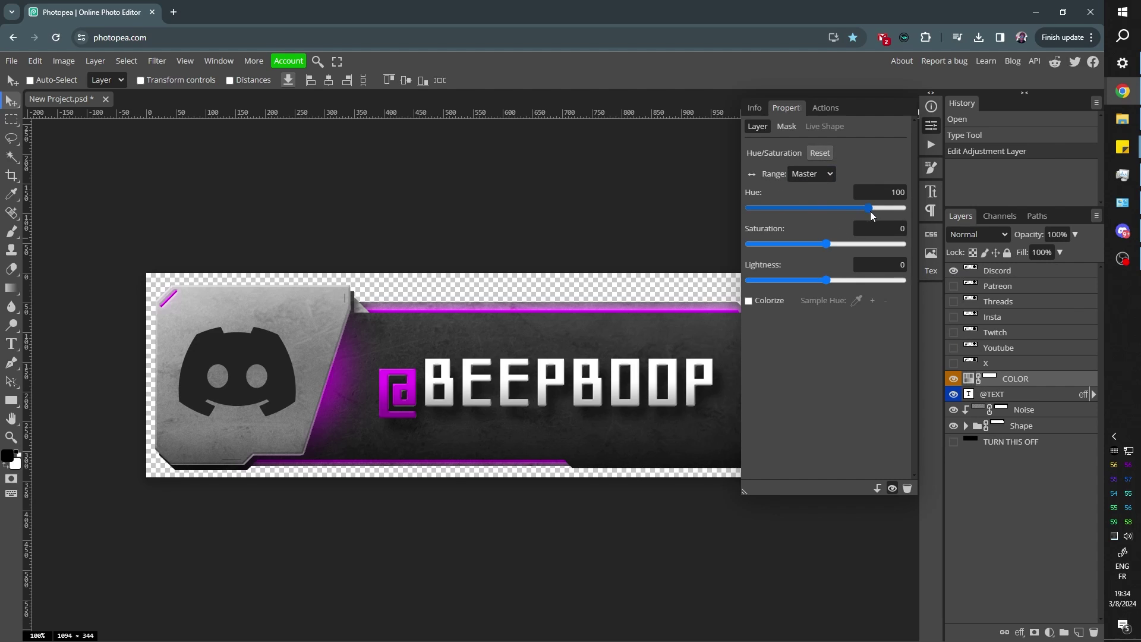
drag(870, 211, 831, 210)
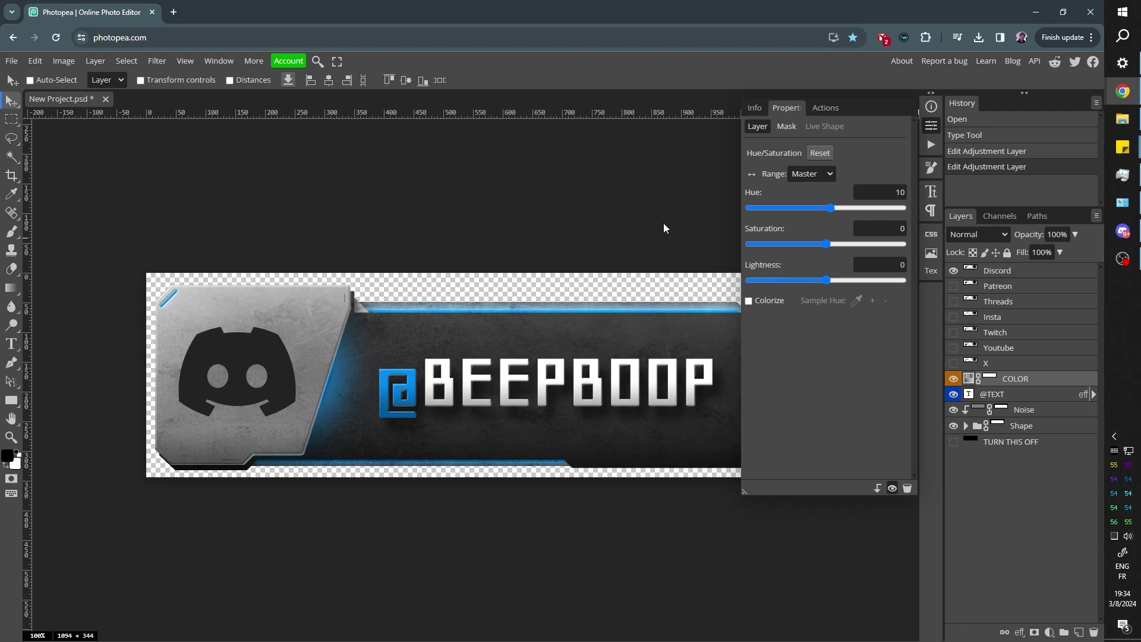
- Export the Discord panel as a PNG file named 'DISCORD'
click(11, 60)
mouse_move(61, 238)
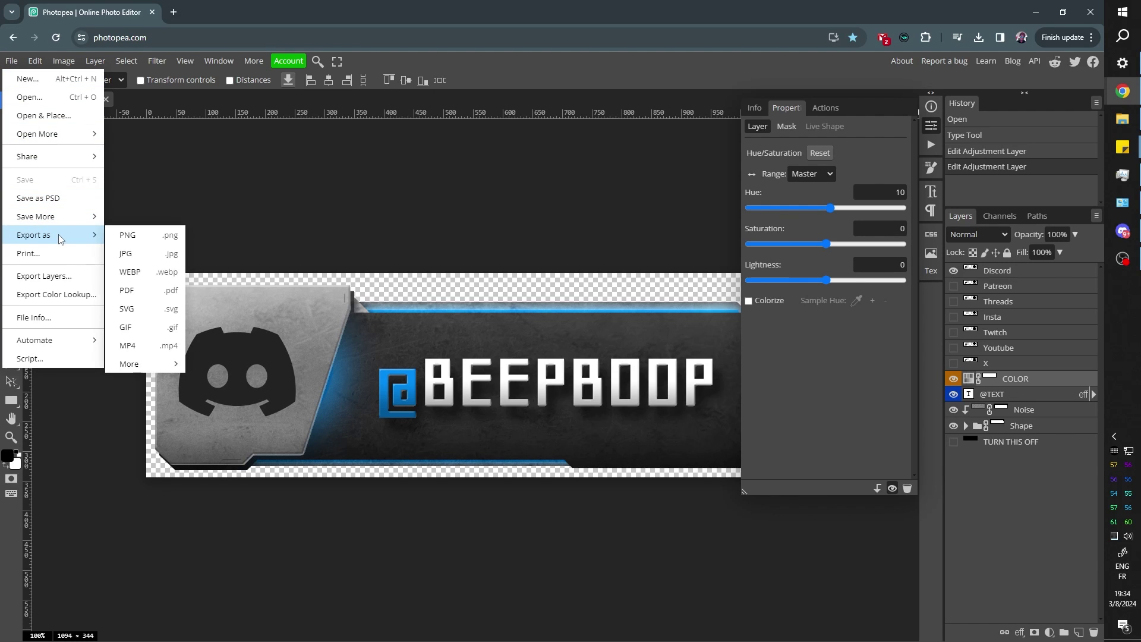
click(156, 236)
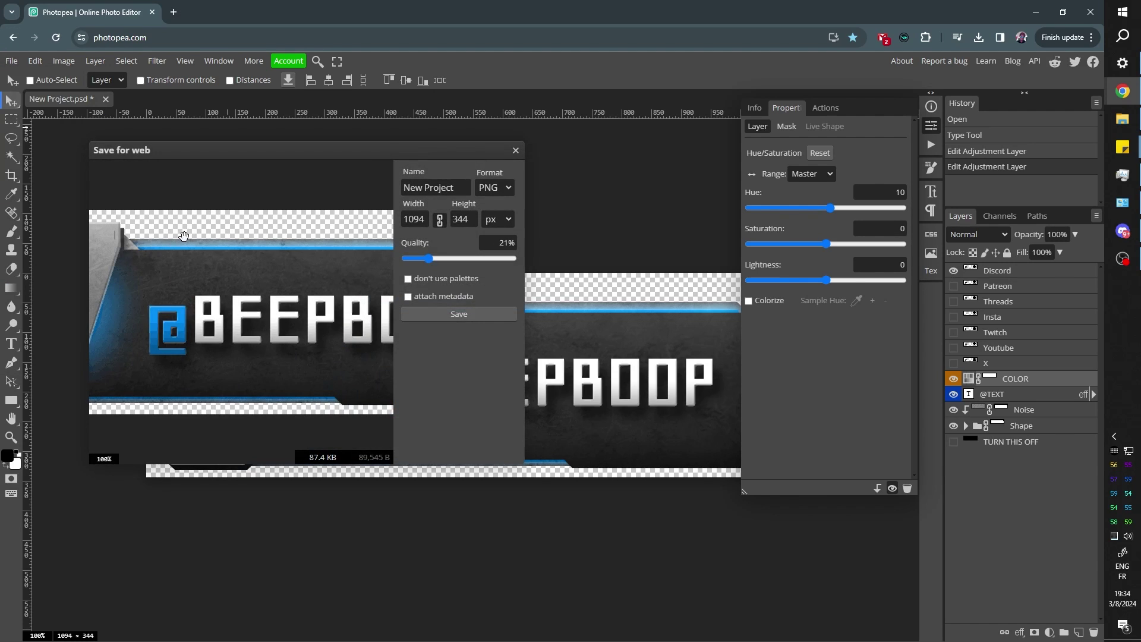
click(466, 319)
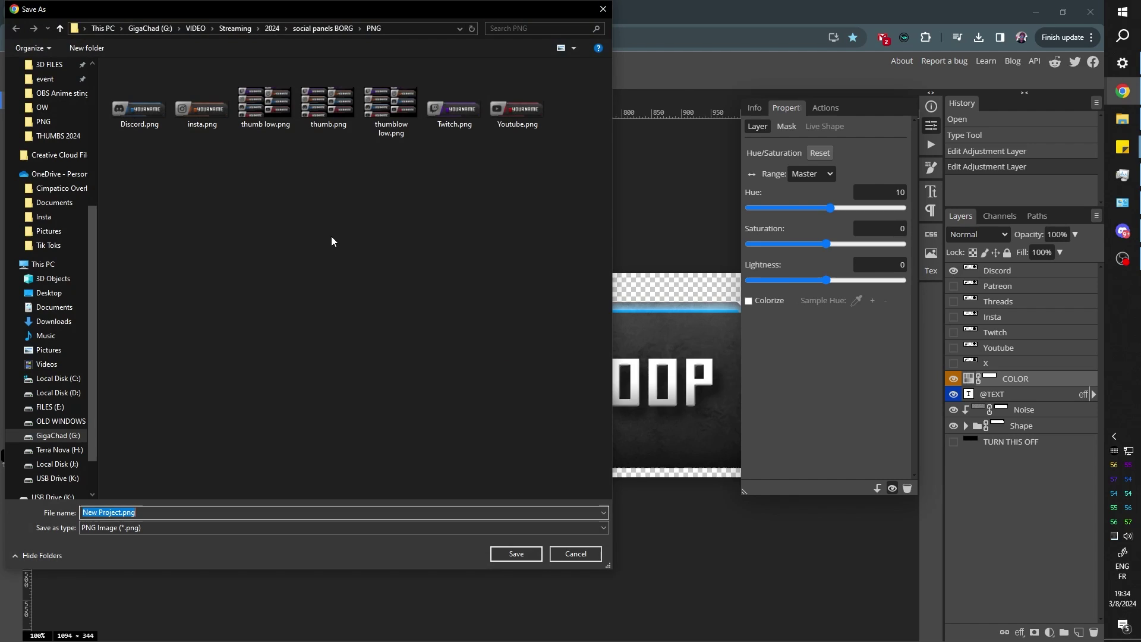
text(DISCOR)
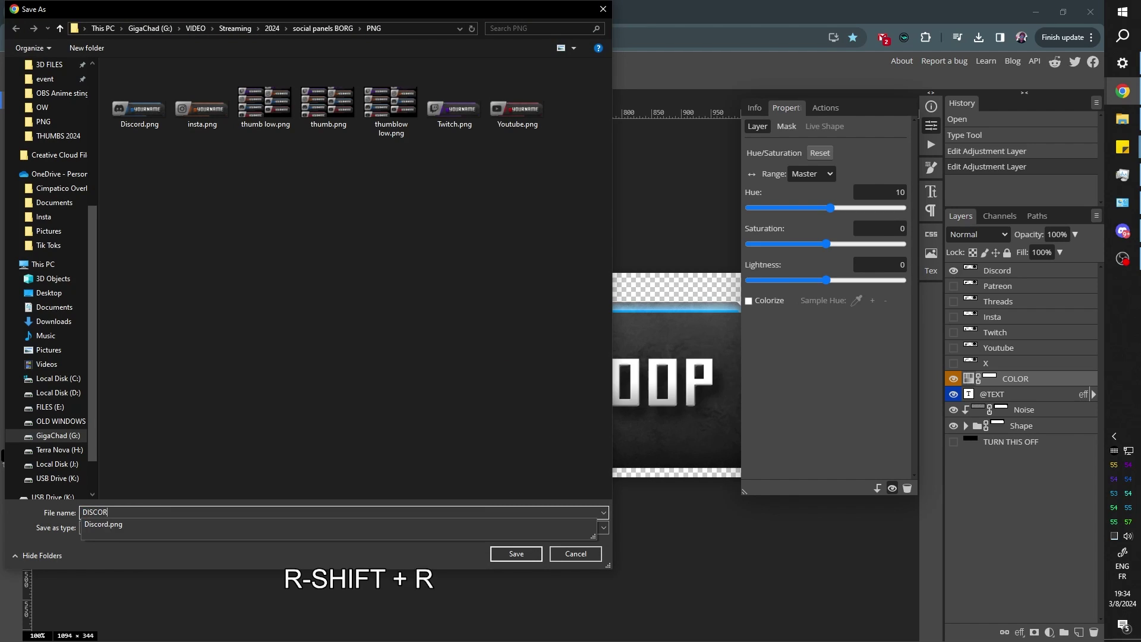
text(D aeiohzeroihzreghoiuzregh)
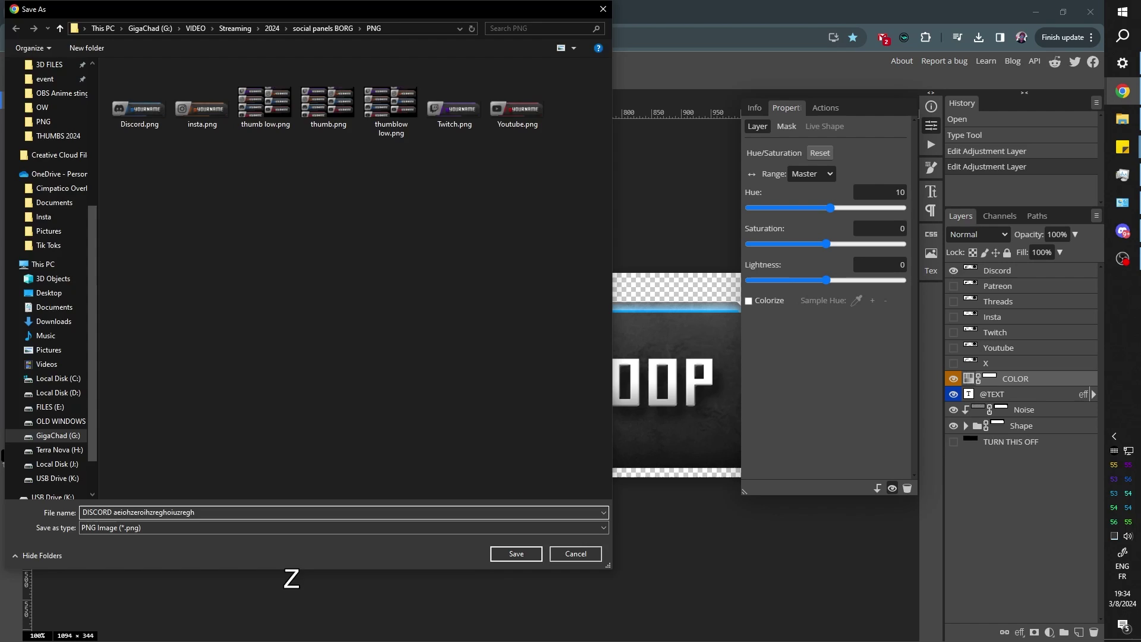
key(Return)
- Open the downloaded DISCORD PNG to check it, then close the viewer
click(977, 38)
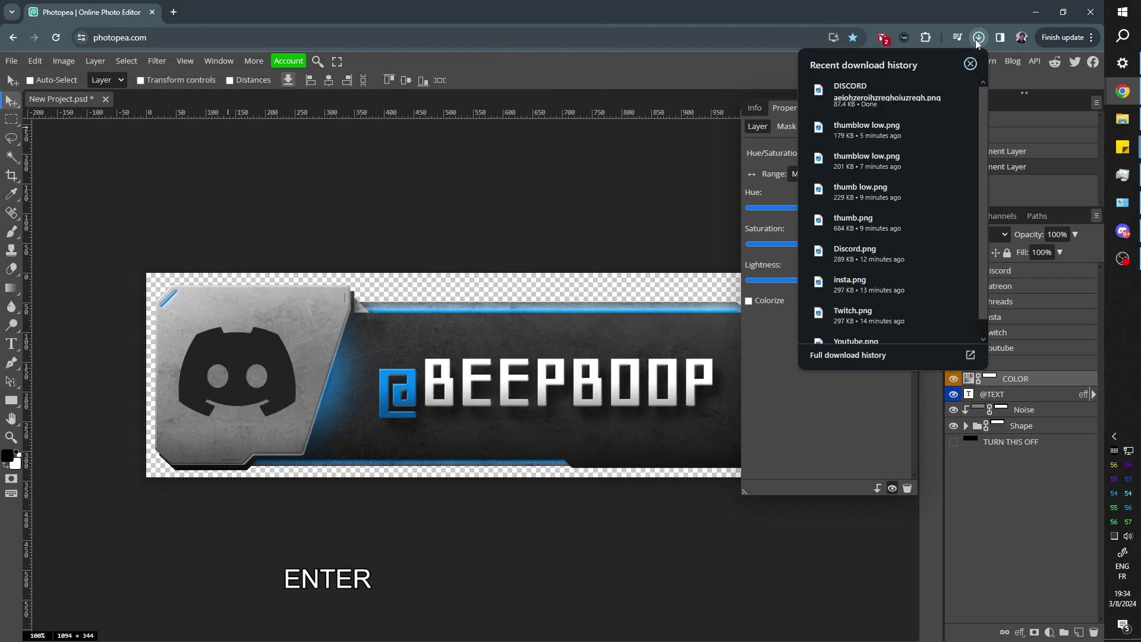
click(873, 101)
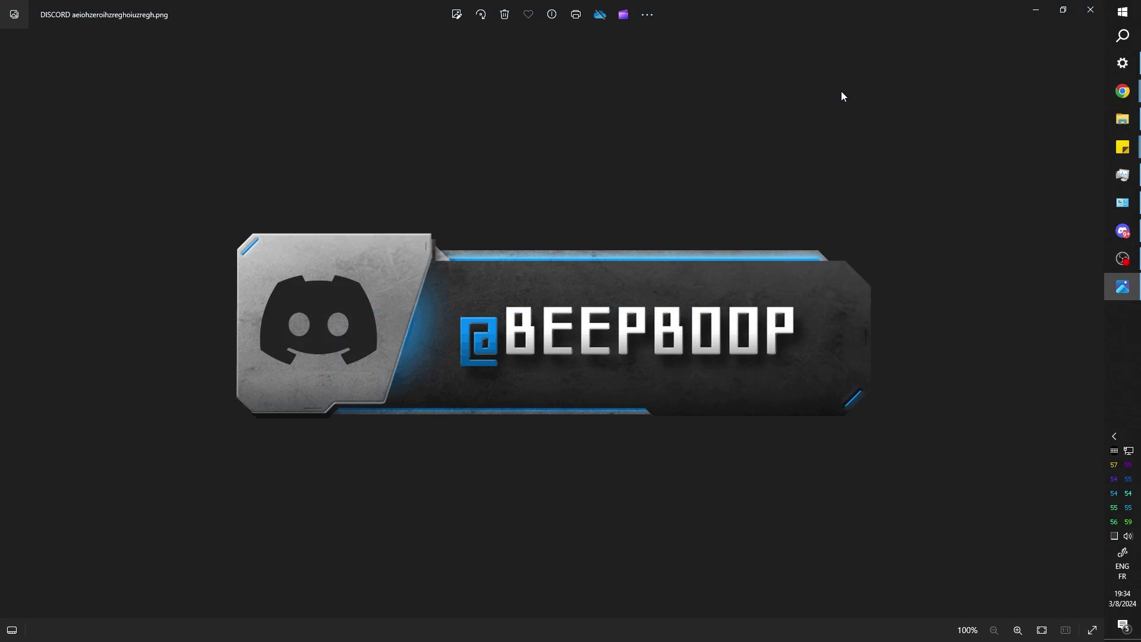
key(alt+F4)
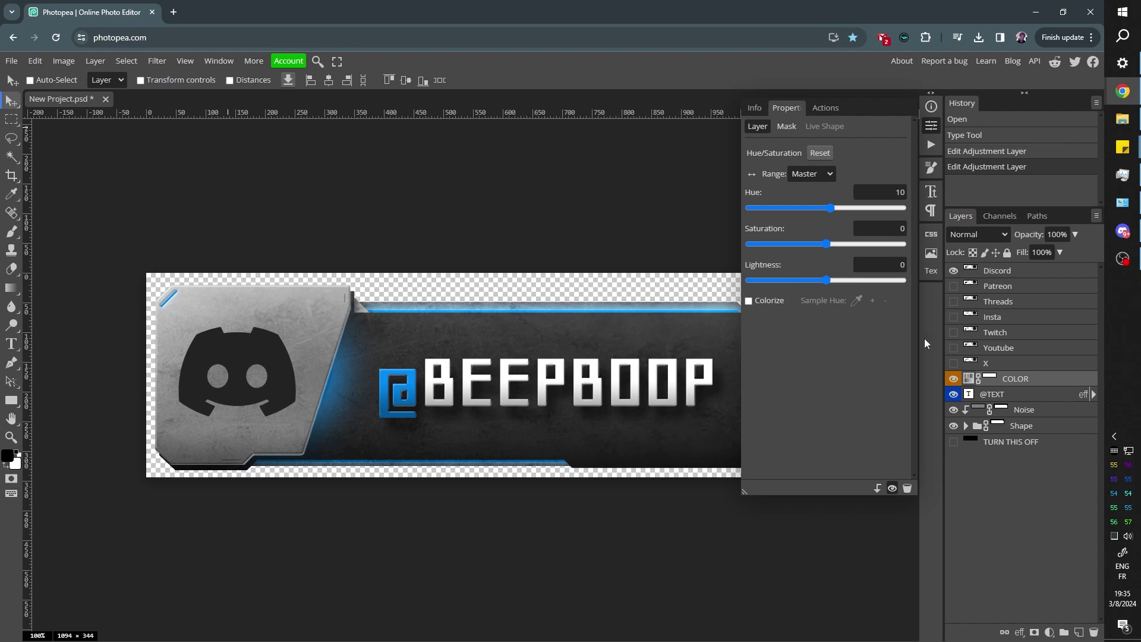
- Hide the Discord logo layer and copy the Spotify logo image from Google Images
click(953, 271)
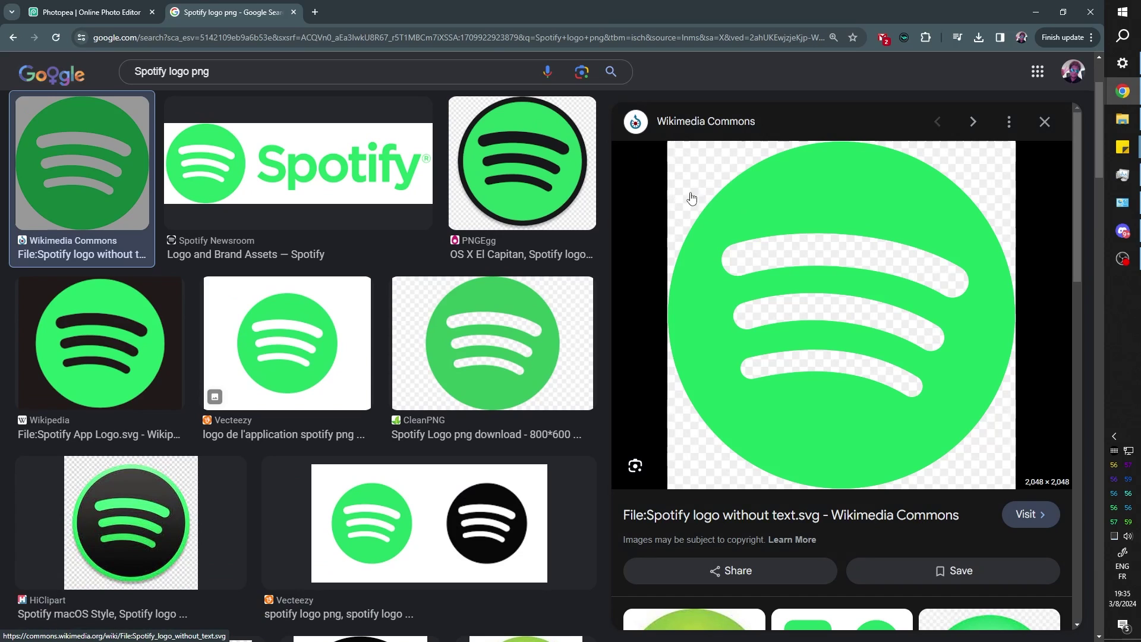
right_click(764, 205)
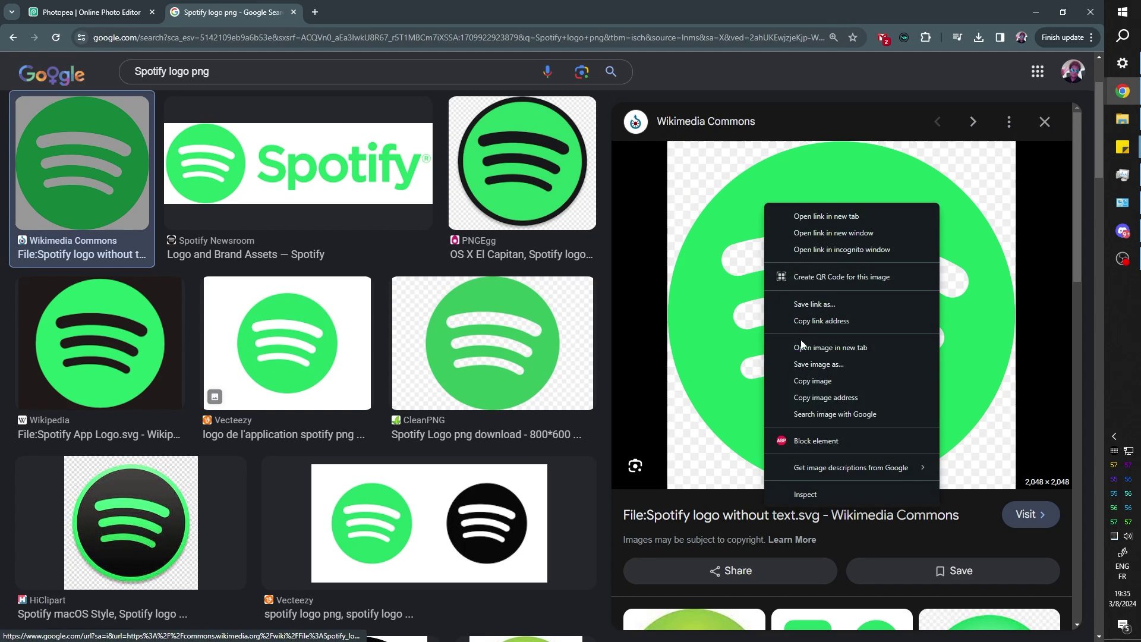
click(810, 383)
- Paste the Spotify logo as a new layer, scale it to about 10%, and place it on the grey left panel
click(99, 17)
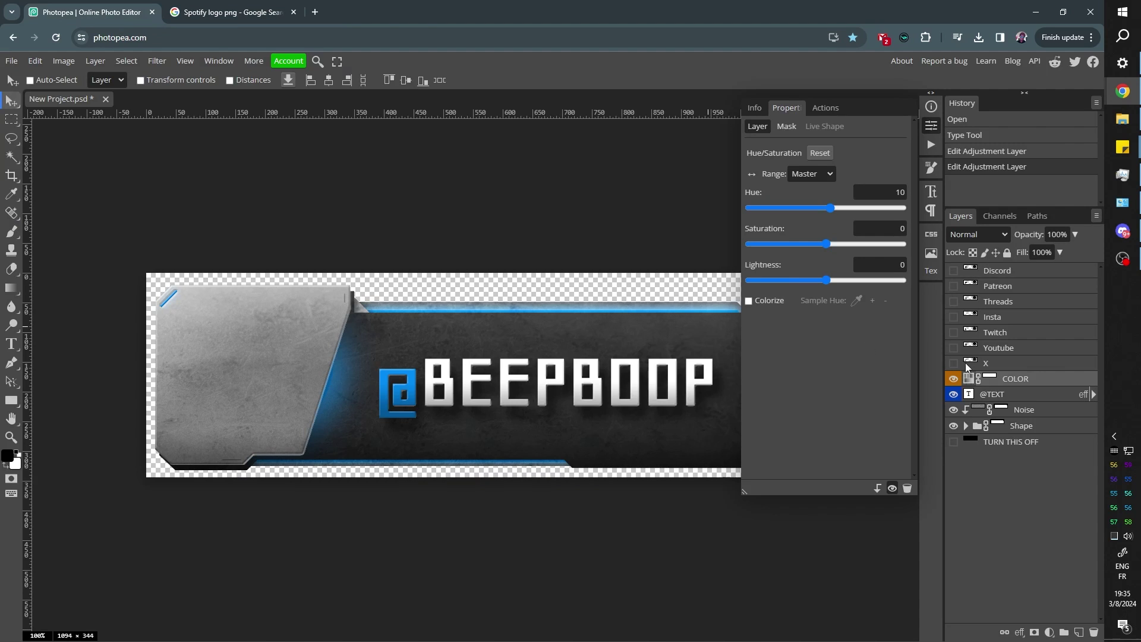
click(996, 272)
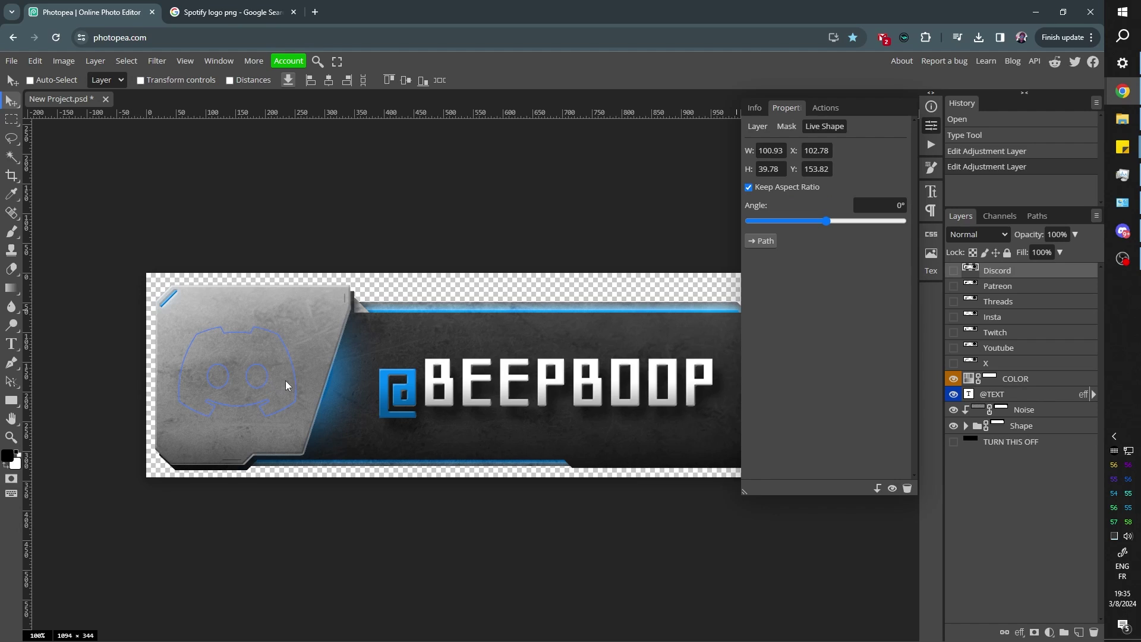
key(ctrl)
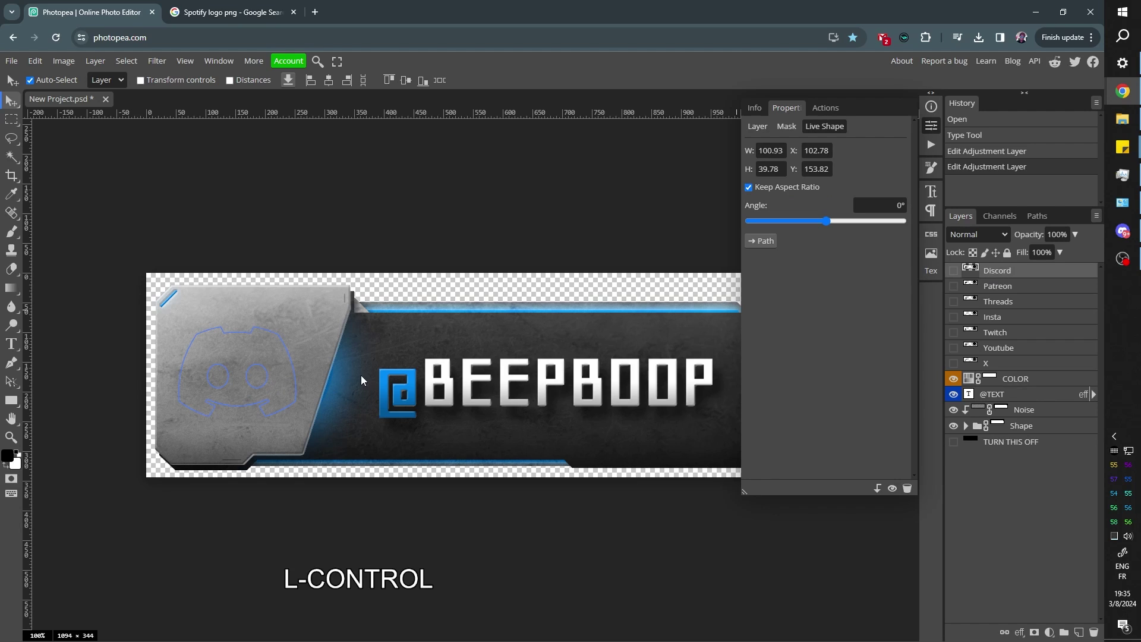
key(ctrl+v)
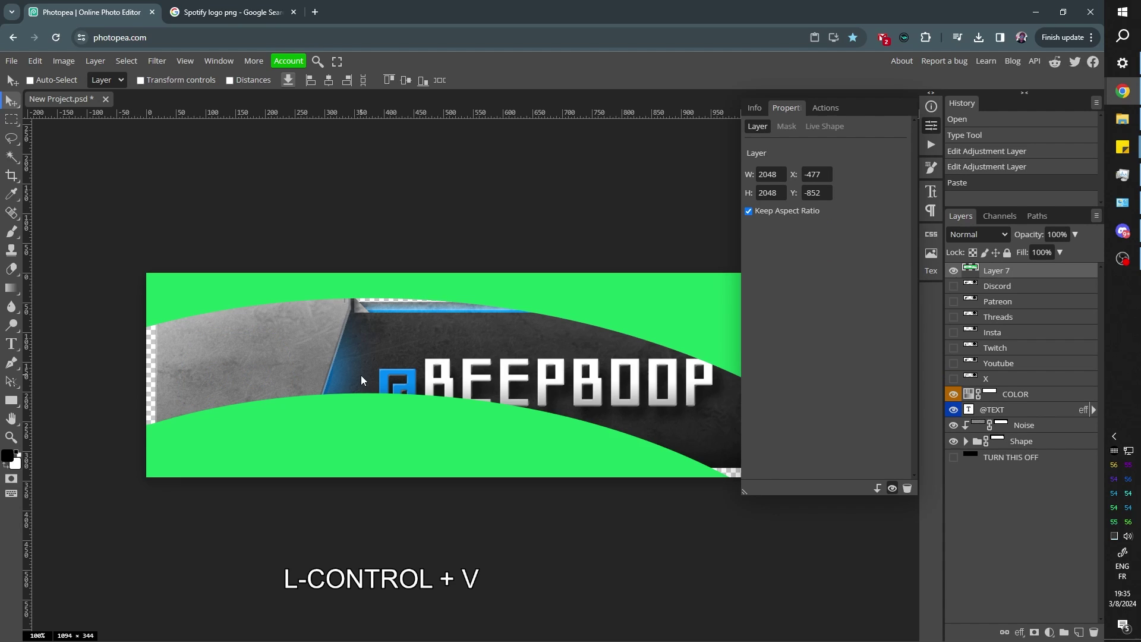
key(ctrl+alt+t)
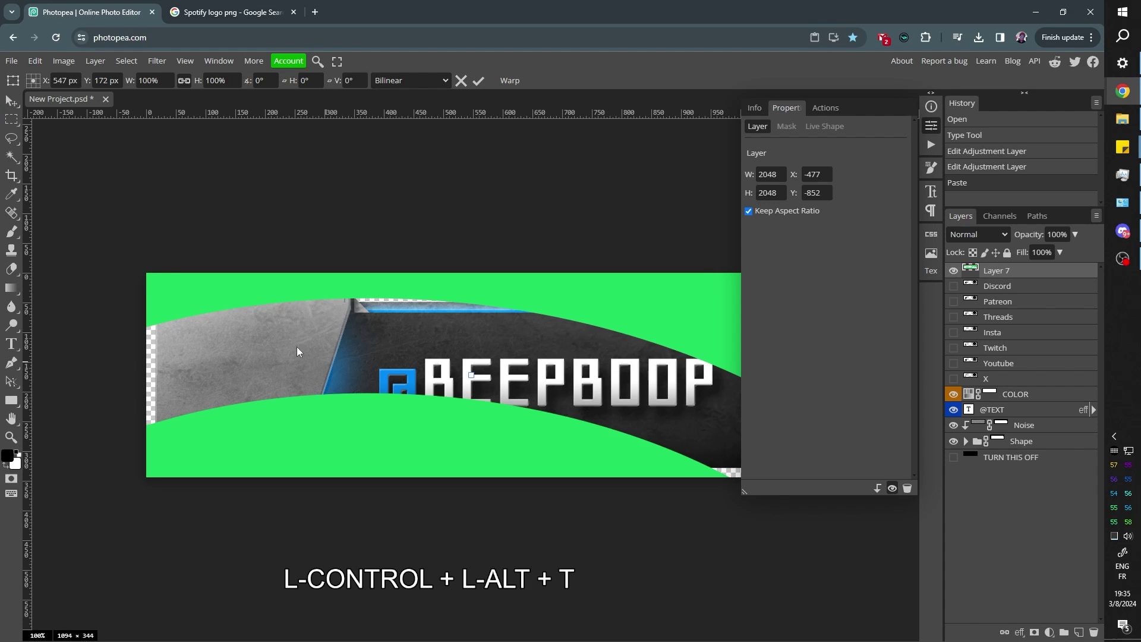
drag(142, 196, 257, 294)
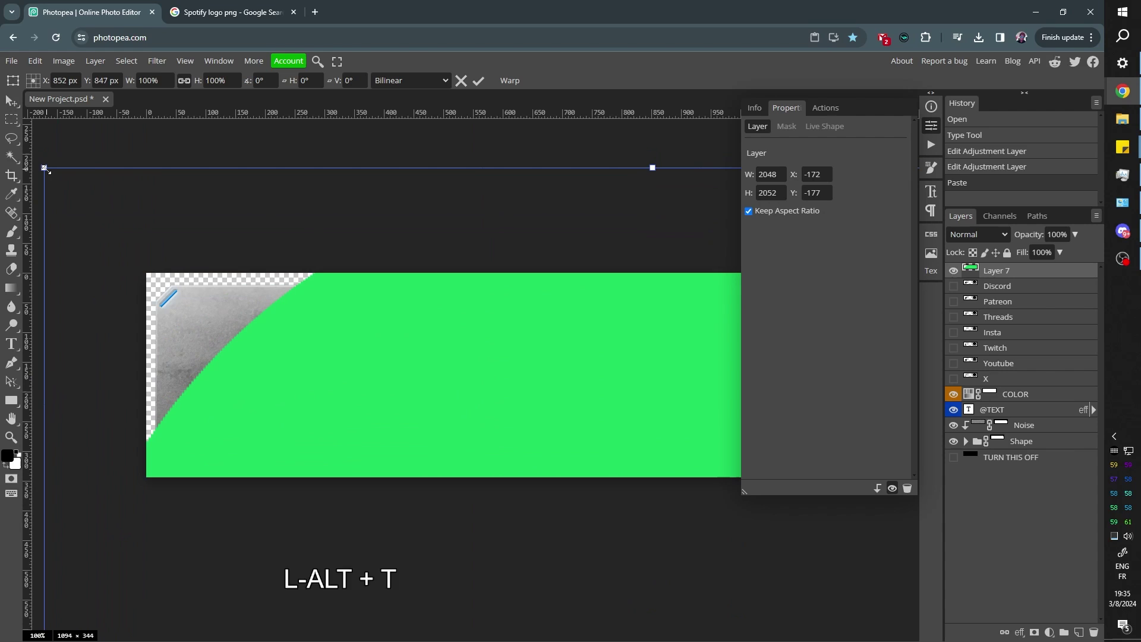
drag(46, 169, 257, 363)
drag(303, 423, 214, 379)
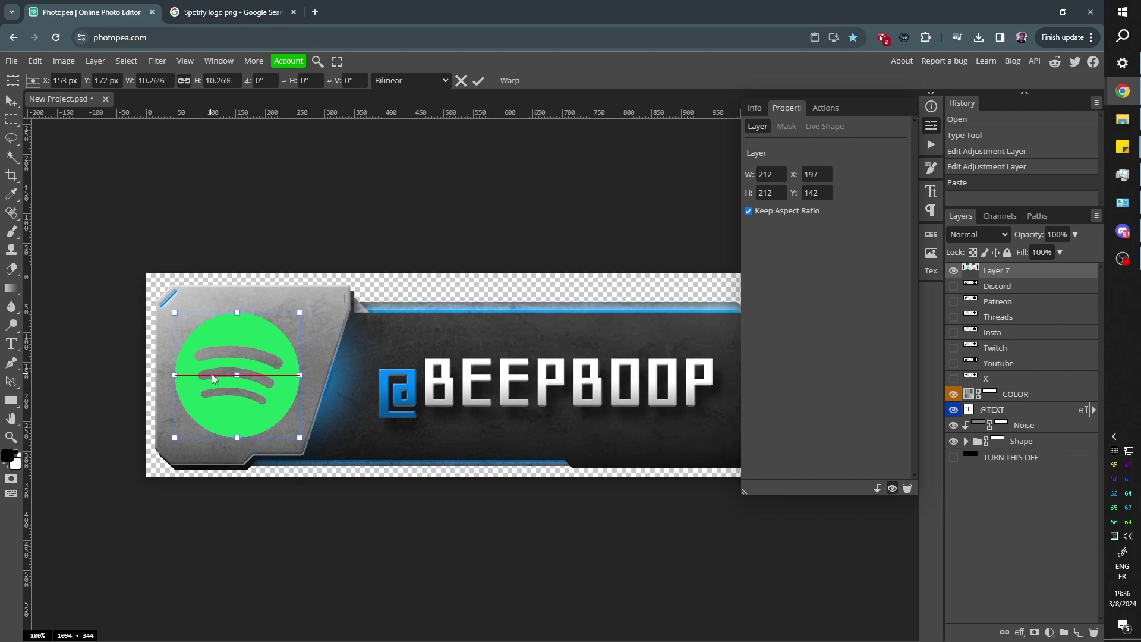
- Confirm the logo placement and set the COLOR layer's hue to -60 for green accents
key(Return)
click(968, 397)
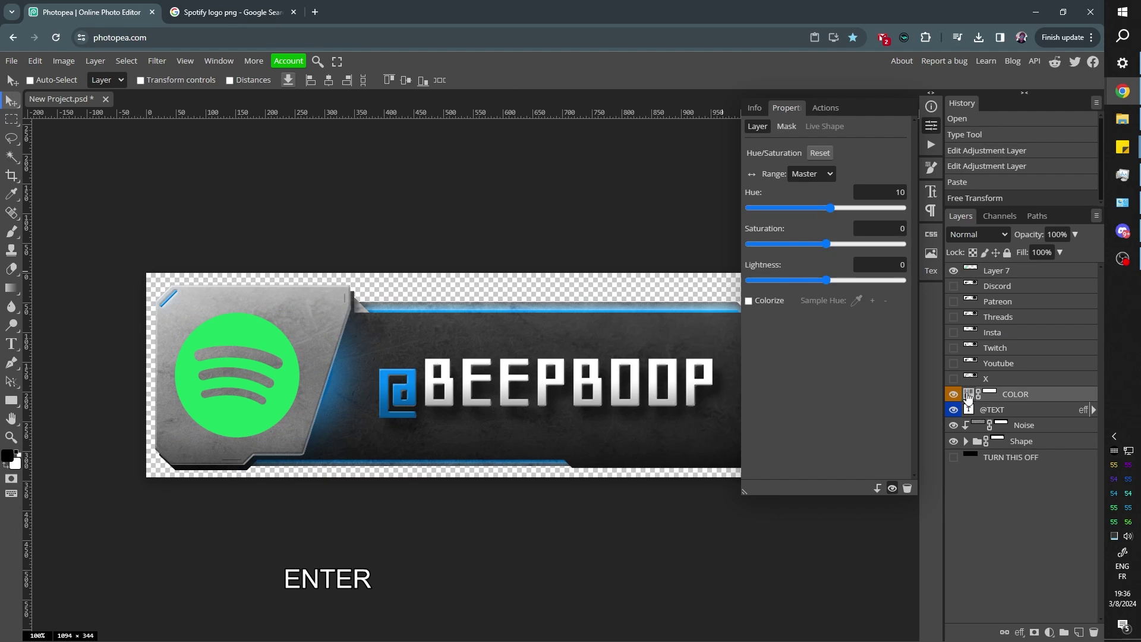
drag(831, 208, 798, 220)
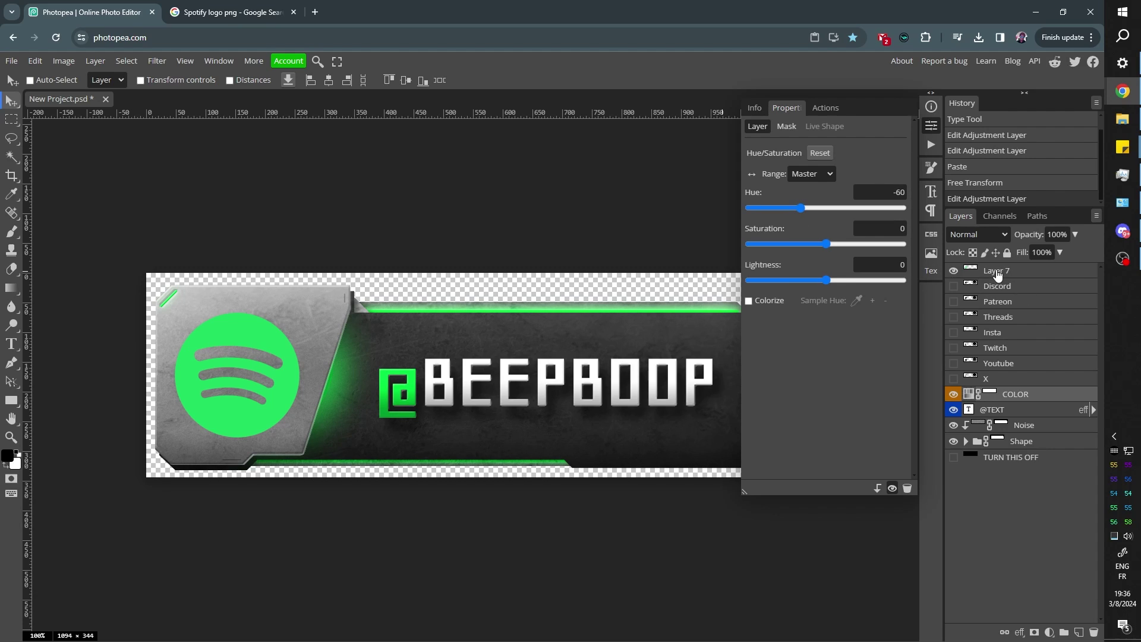
click(997, 275)
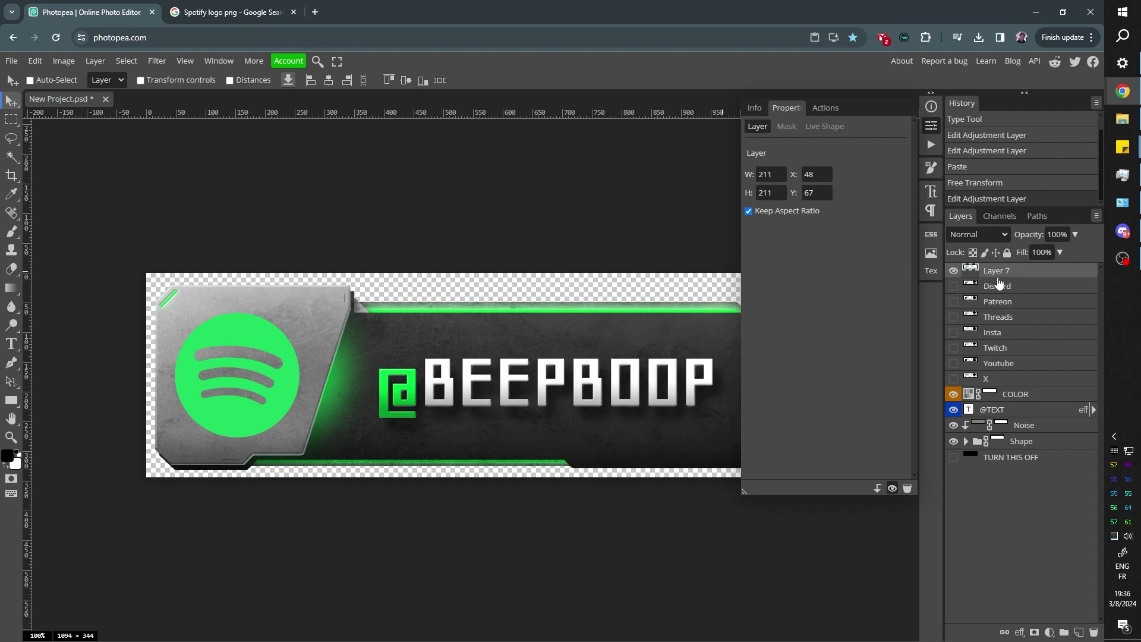
- Add a #2c2c2c dark grey Color Overlay effect to the Spotify logo layer
click(1020, 633)
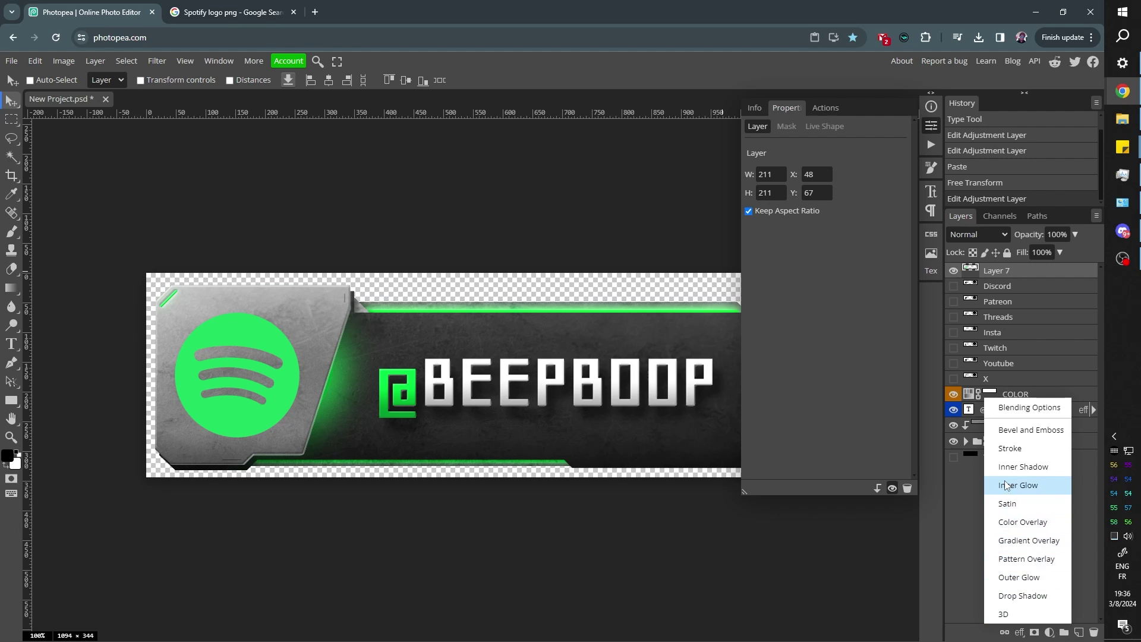
click(1024, 523)
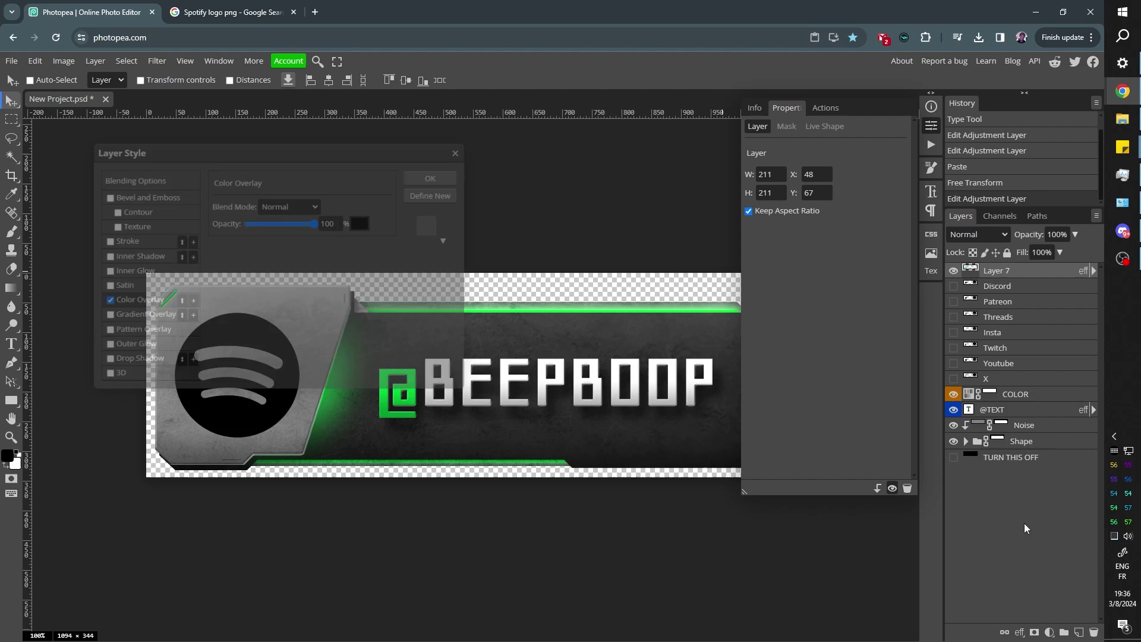
drag(264, 150, 667, 133)
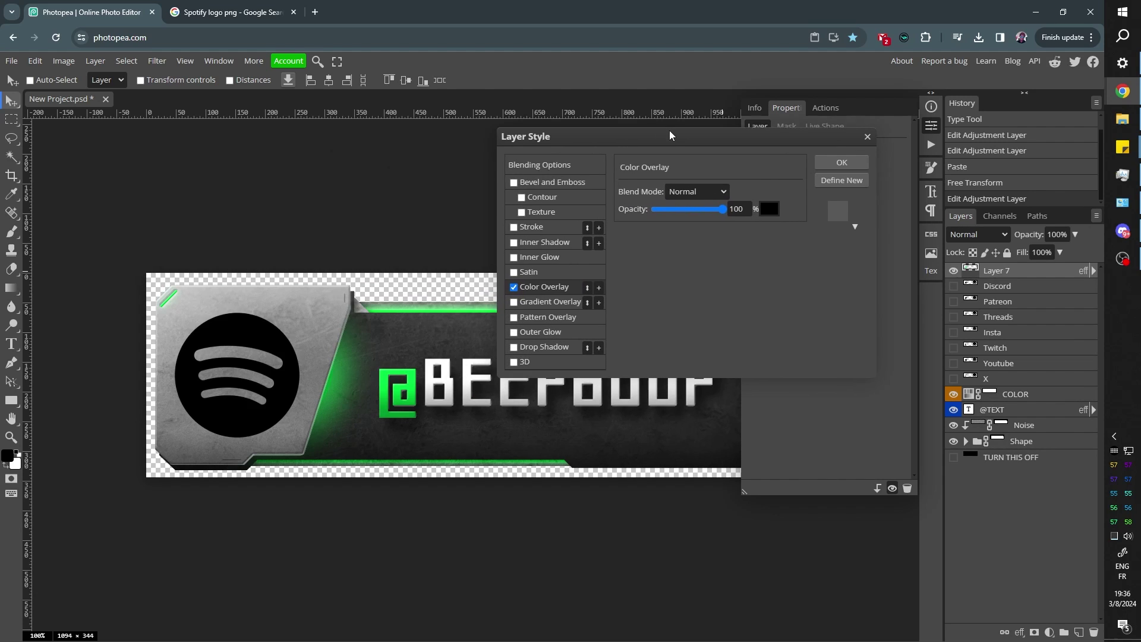
click(765, 205)
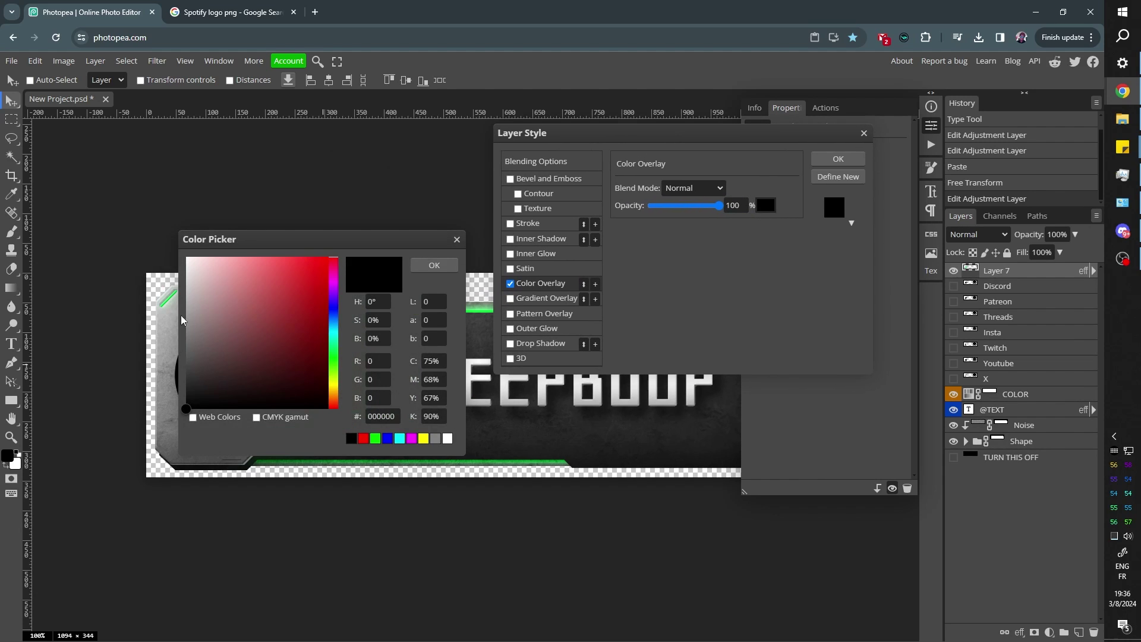
drag(193, 389, 182, 380)
drag(271, 245, 599, 194)
click(751, 219)
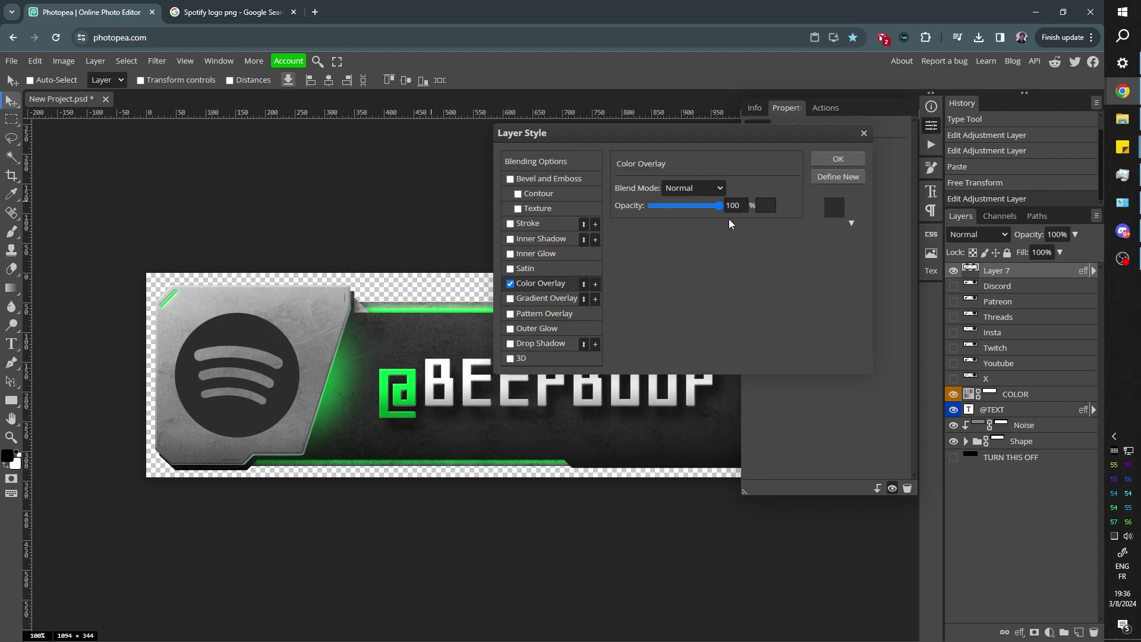
click(838, 158)
- Toggle the Spotify, Discord and Patreon logo layers to compare styles, ending with Spotify visible
click(953, 270)
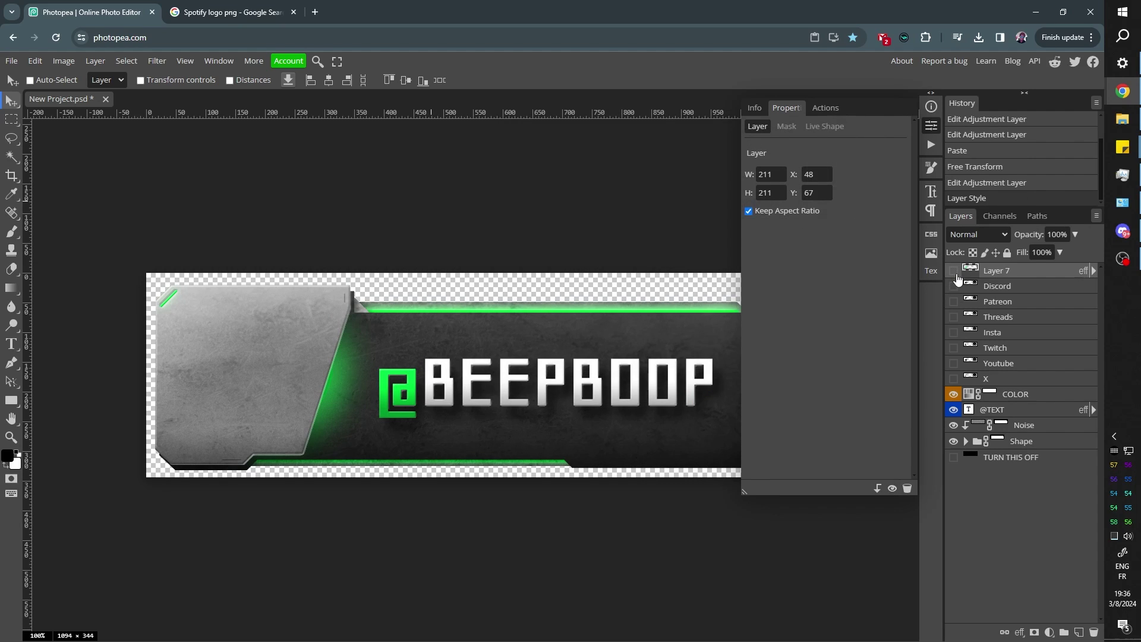
click(954, 286)
click(953, 286)
click(953, 301)
click(953, 301)
click(954, 270)
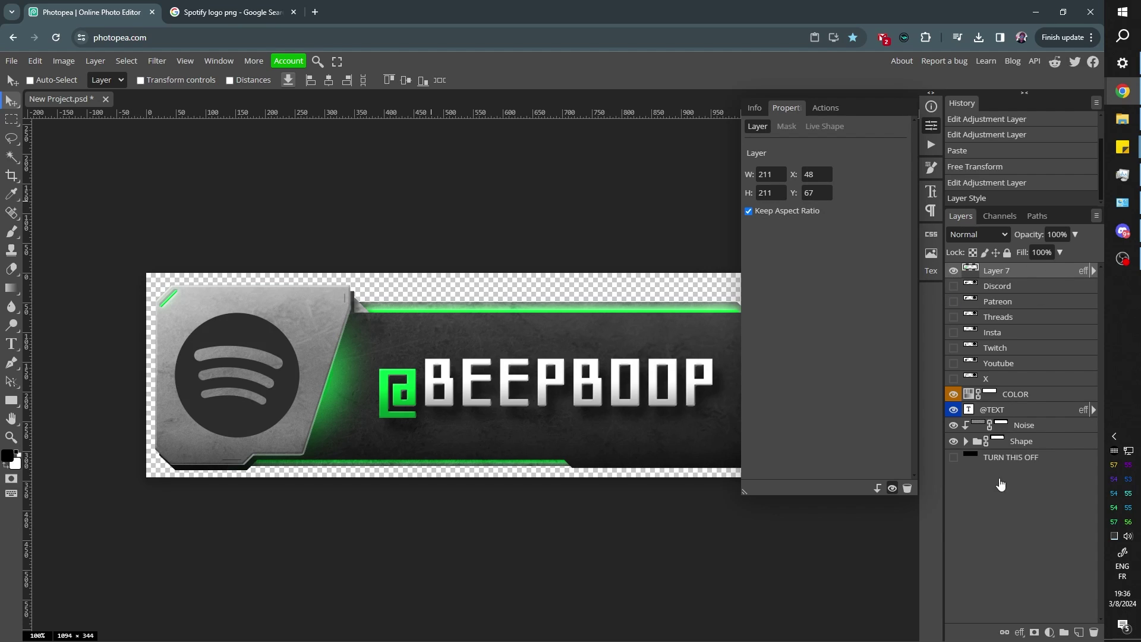
- Give the Spotify logo a green Outer Glow sampled from the banner, 24 px size, 100% opacity
click(1019, 633)
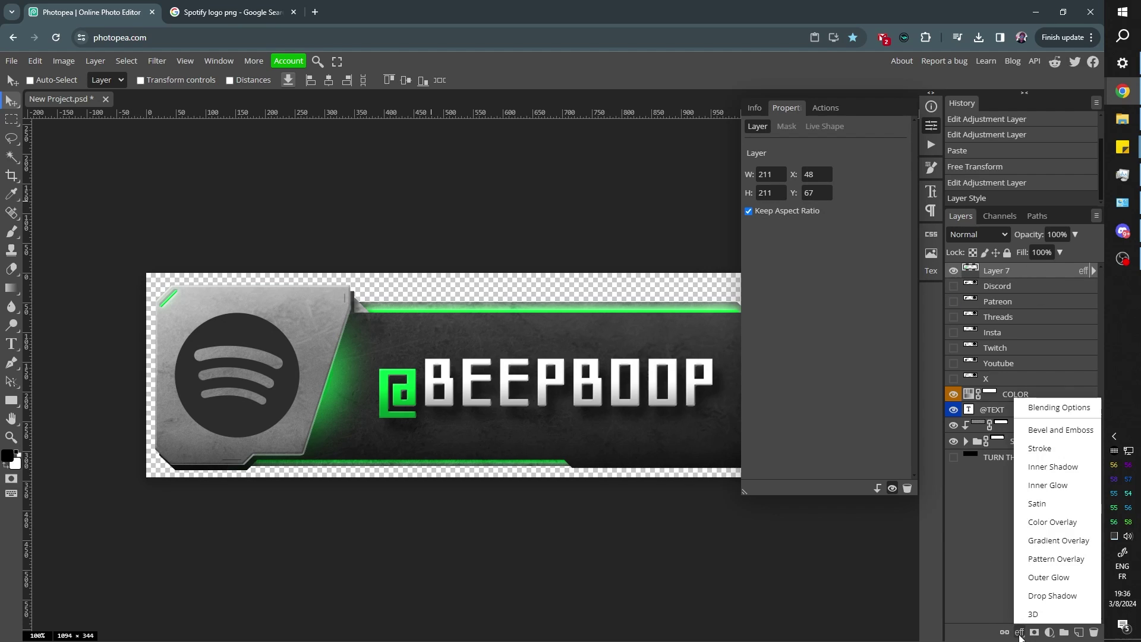
click(1034, 580)
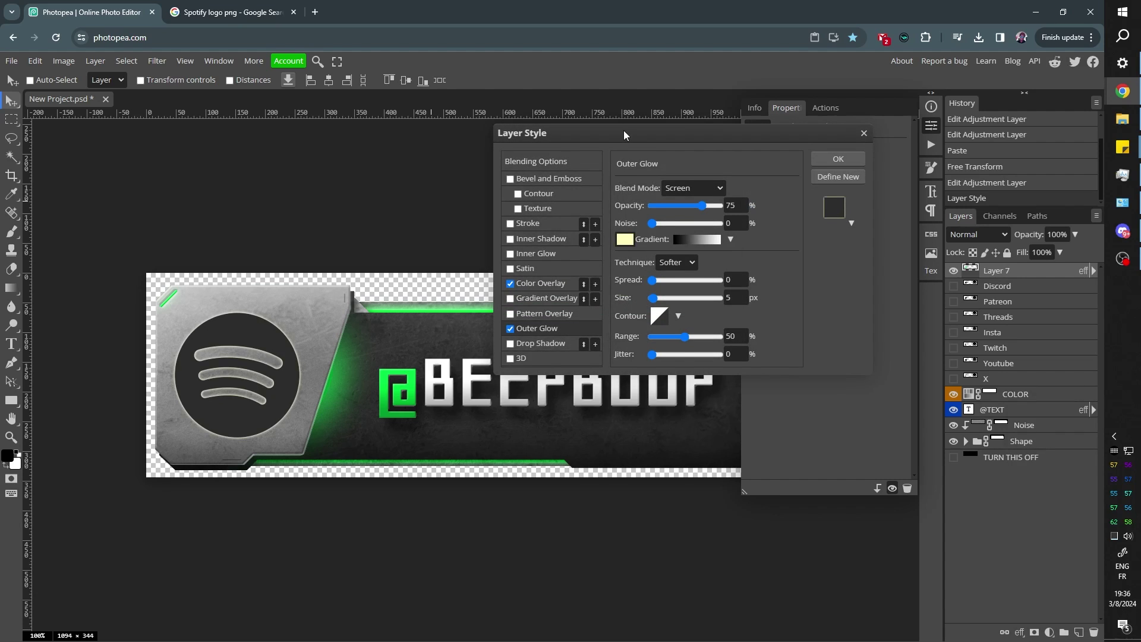
drag(623, 135, 721, 132)
click(722, 239)
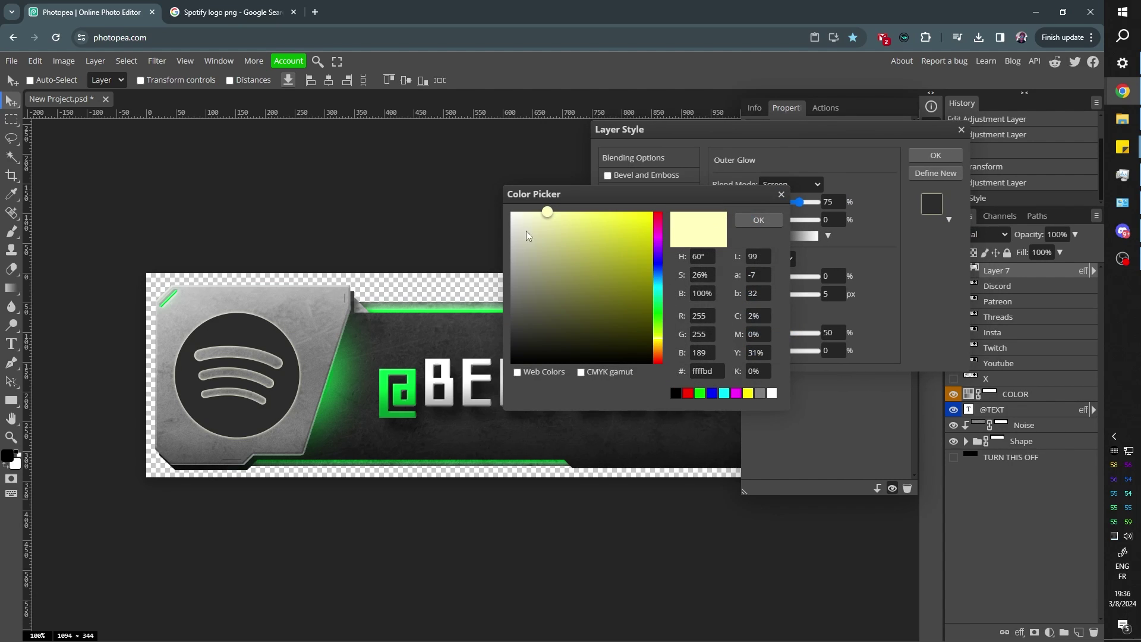
drag(527, 235, 652, 211)
click(392, 312)
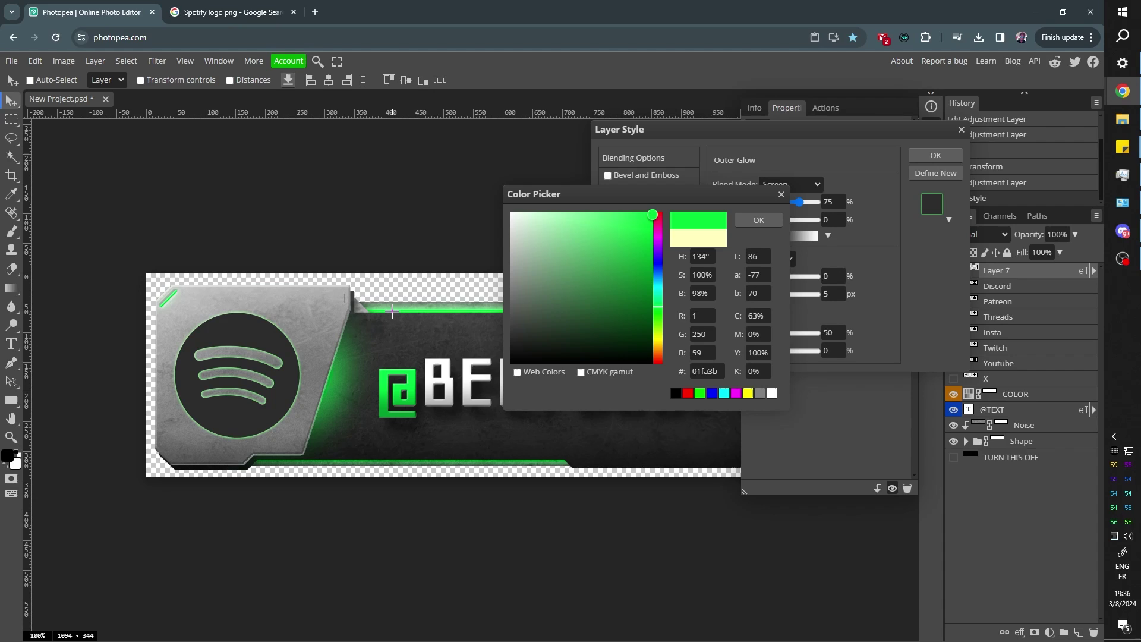
click(759, 220)
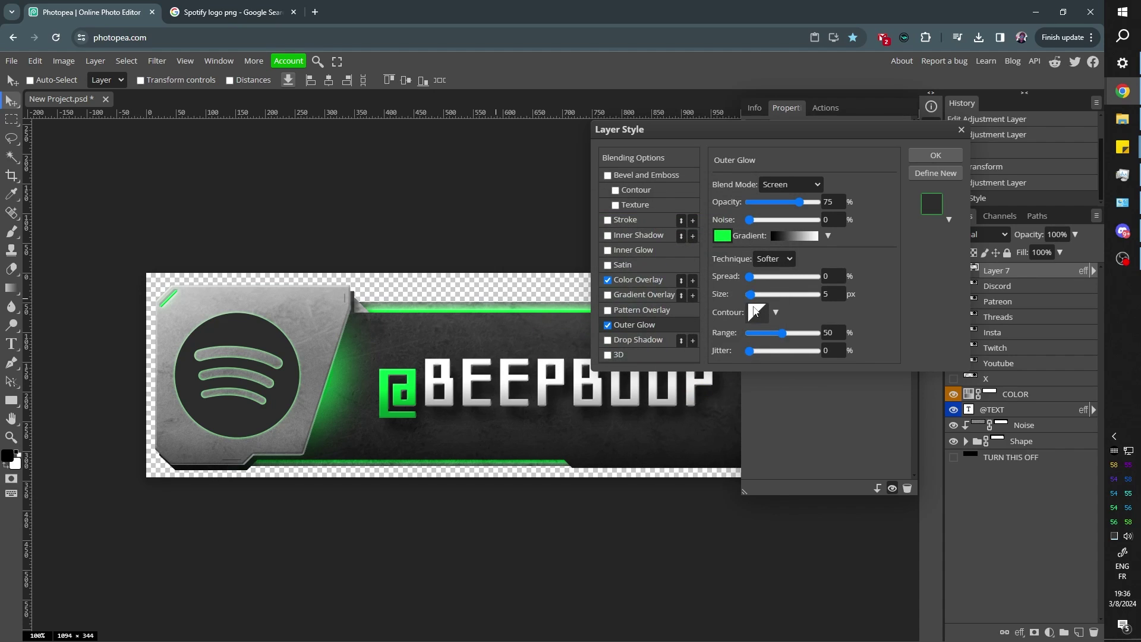
drag(753, 297, 759, 297)
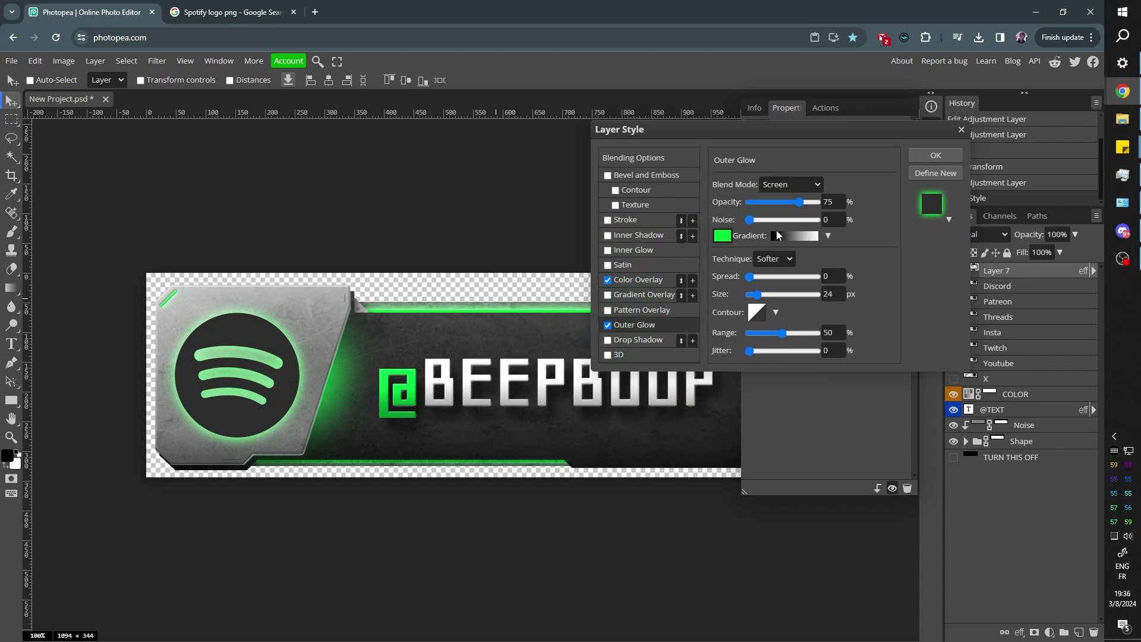
drag(806, 204, 825, 204)
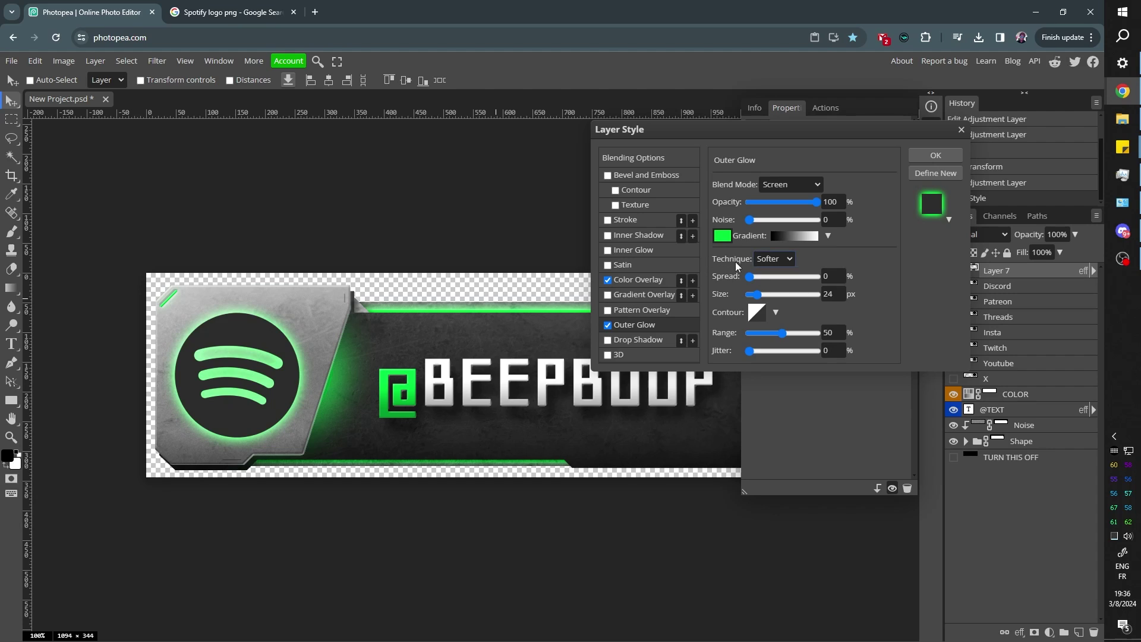
click(935, 155)
- Open the File > Export as menu and close it without exporting
click(11, 60)
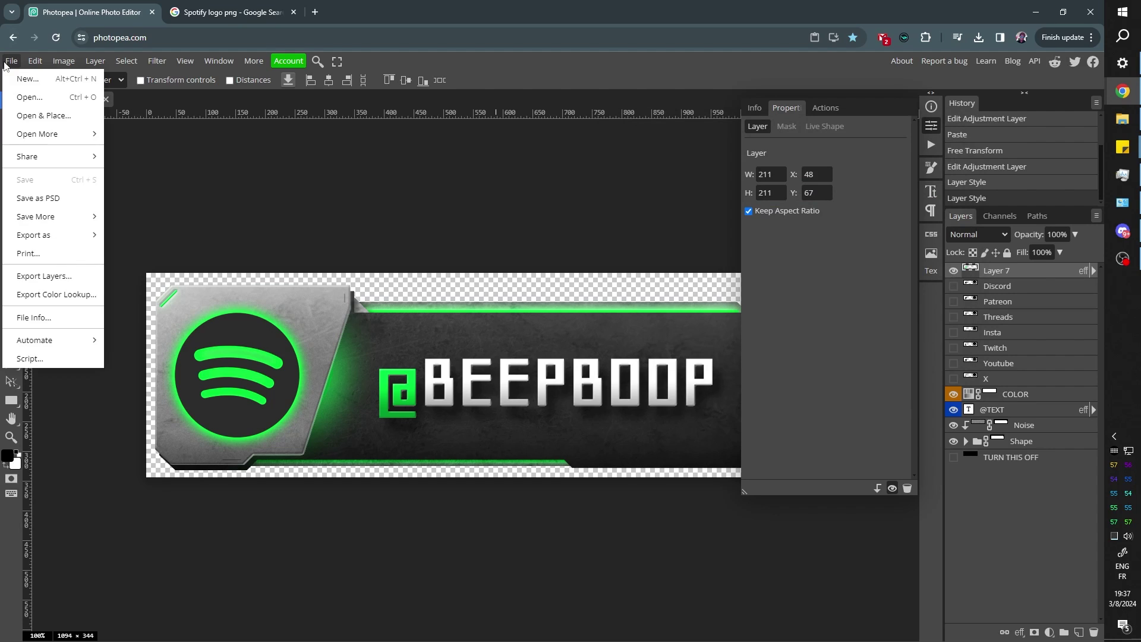
mouse_move(36, 232)
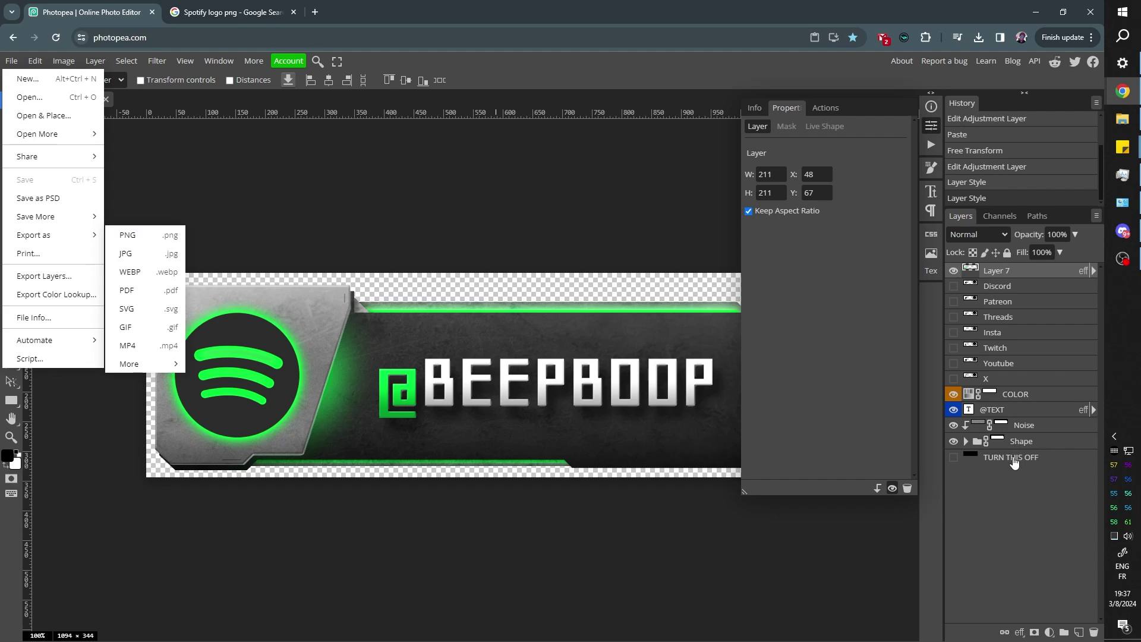
click(996, 497)
double_click(970, 410)
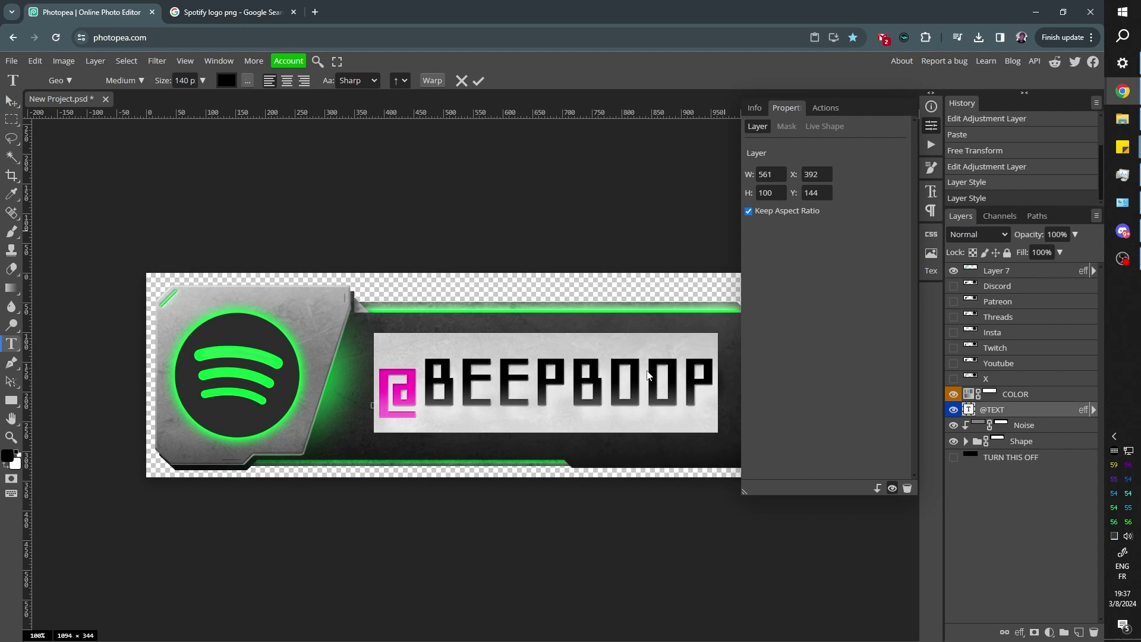
drag(420, 372, 816, 337)
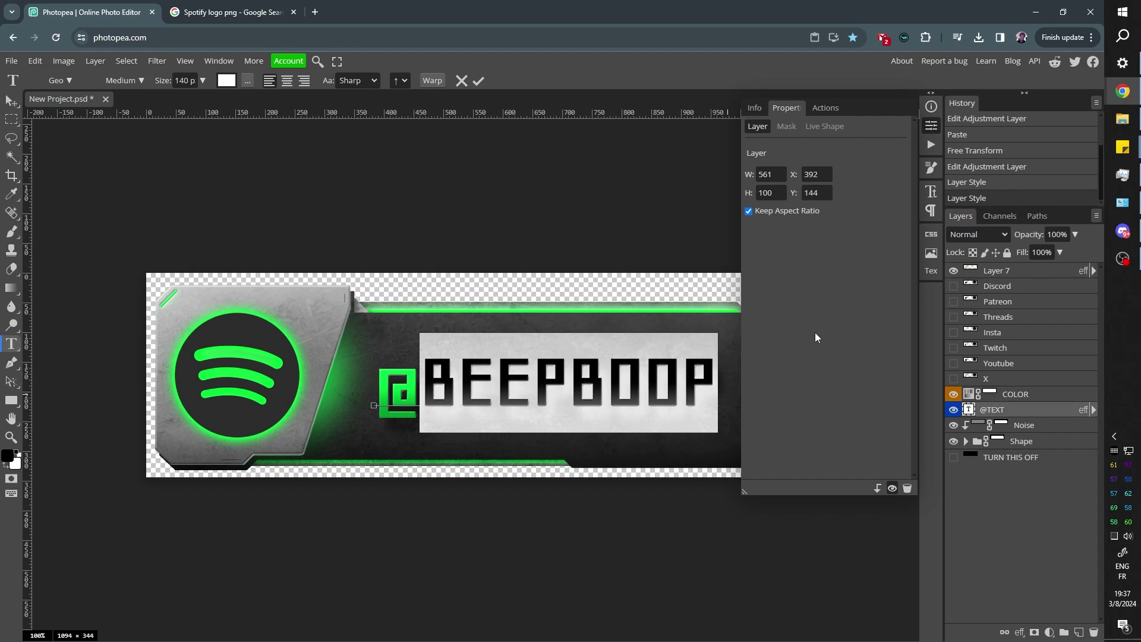
click(418, 379)
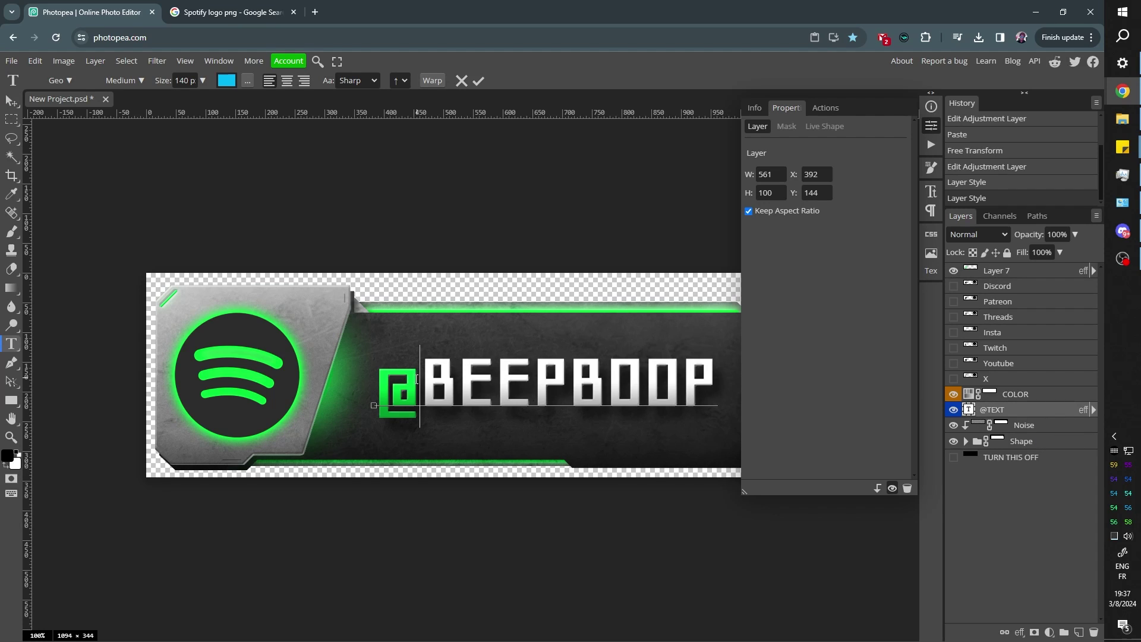
drag(420, 377, 395, 378)
key(BackSpace)
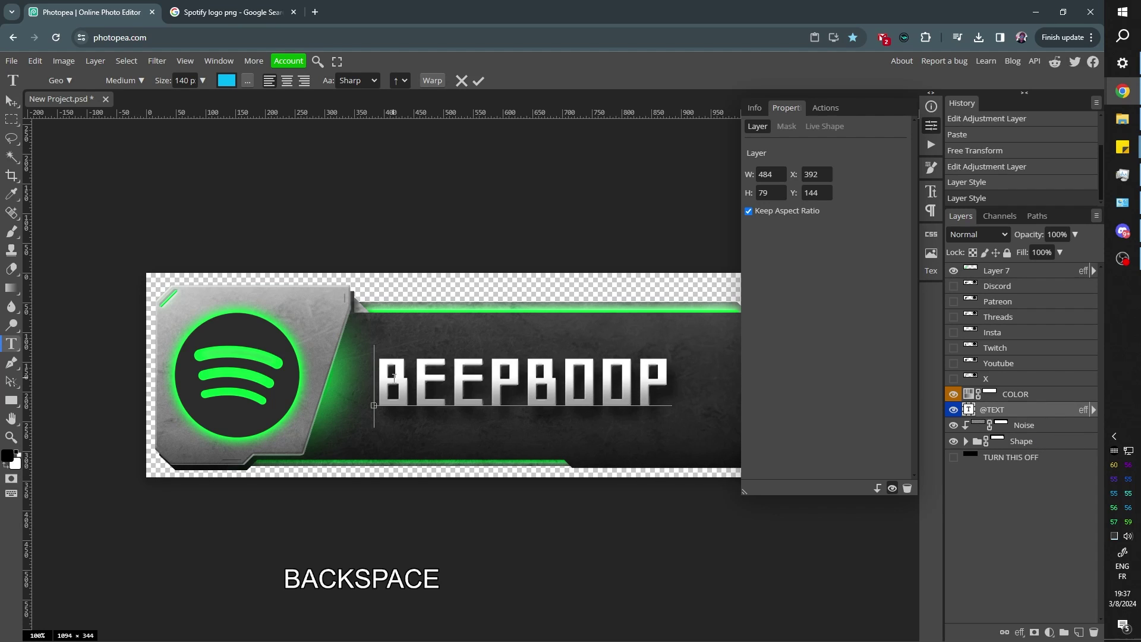
text(@)
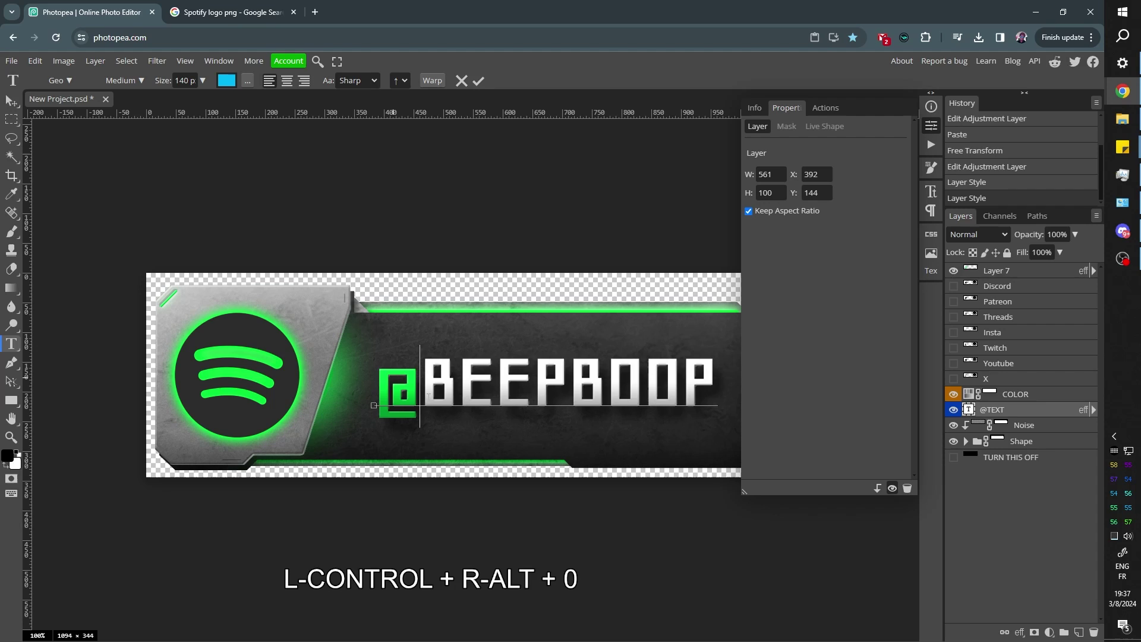
text(ZERGZG)
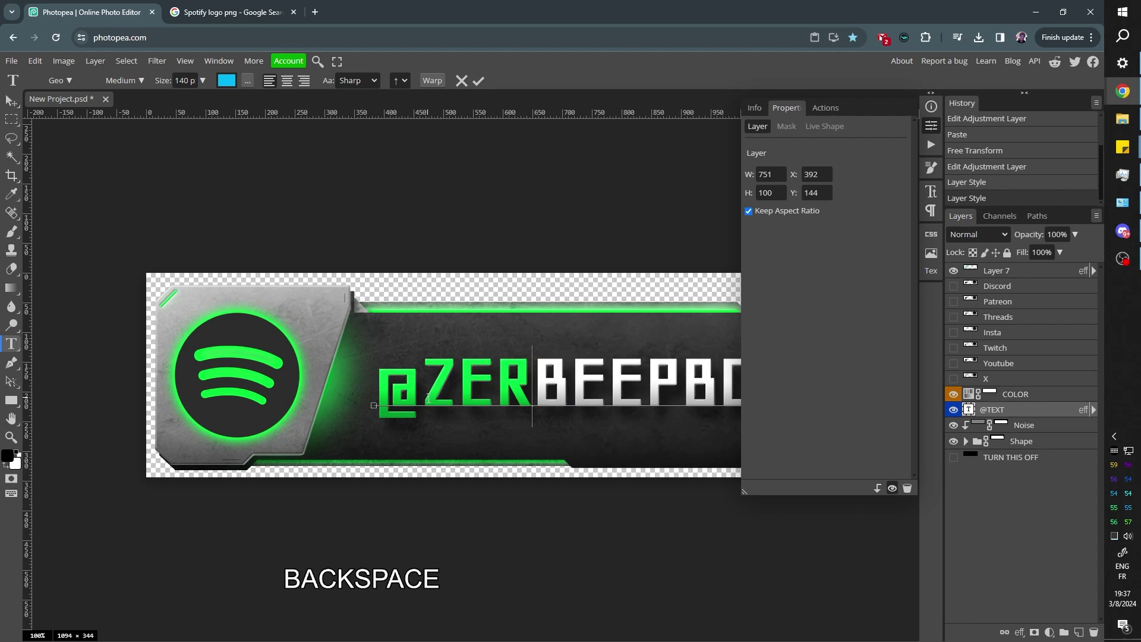
key(BackSpace)
key(BackSpace)
key(BackSpace)
- Colour the word BOOP with the green sampled from the Spotify logo
drag(568, 381, 718, 380)
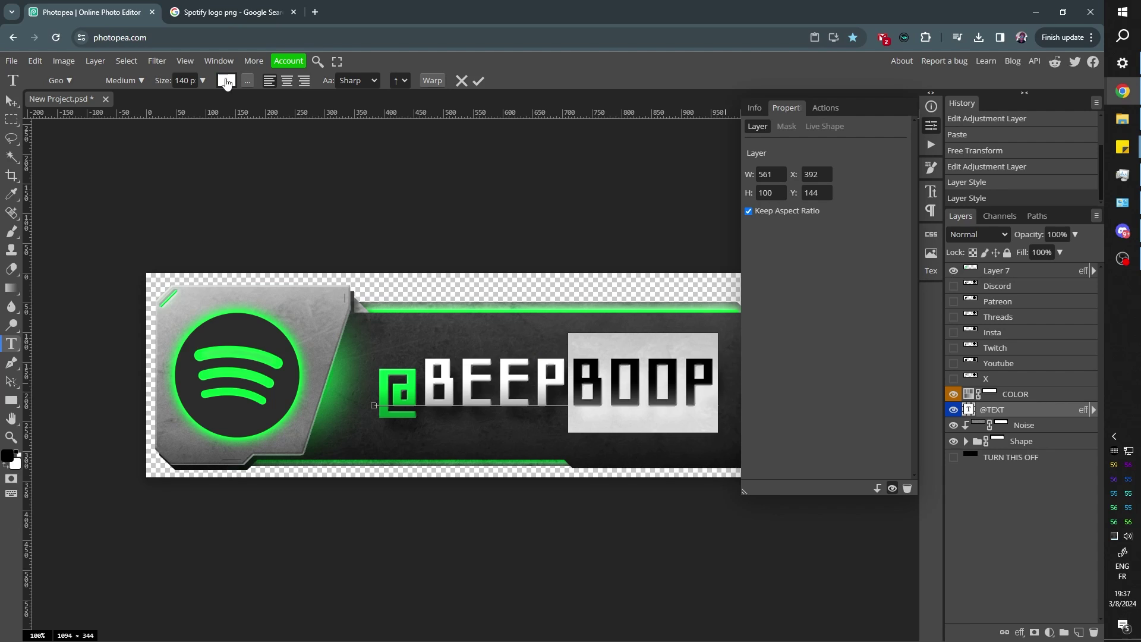
click(226, 80)
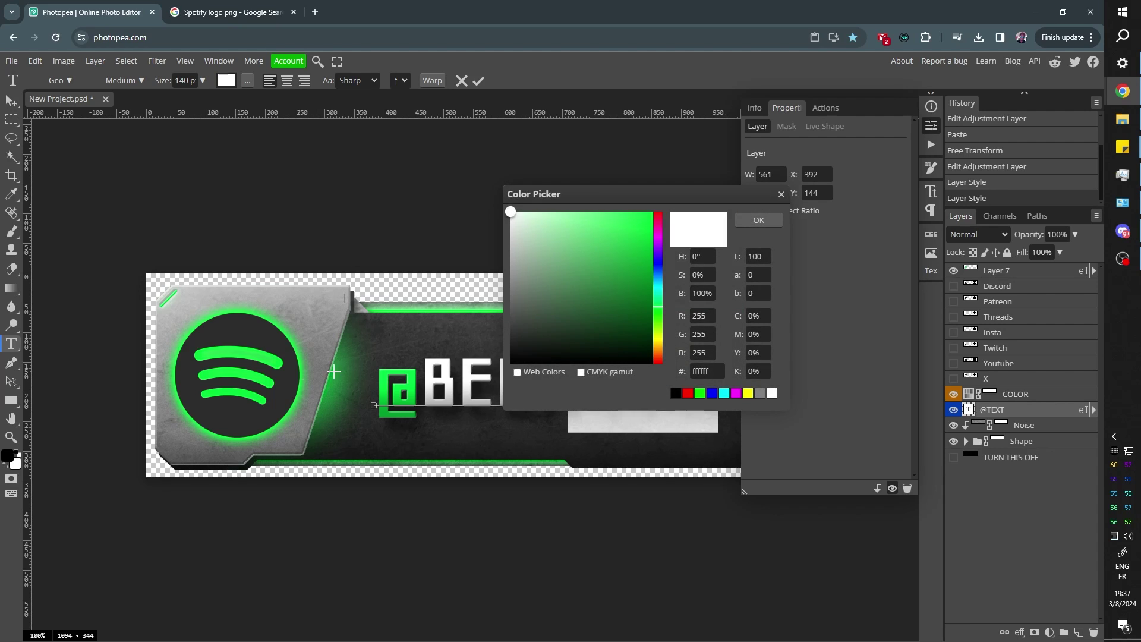
click(268, 358)
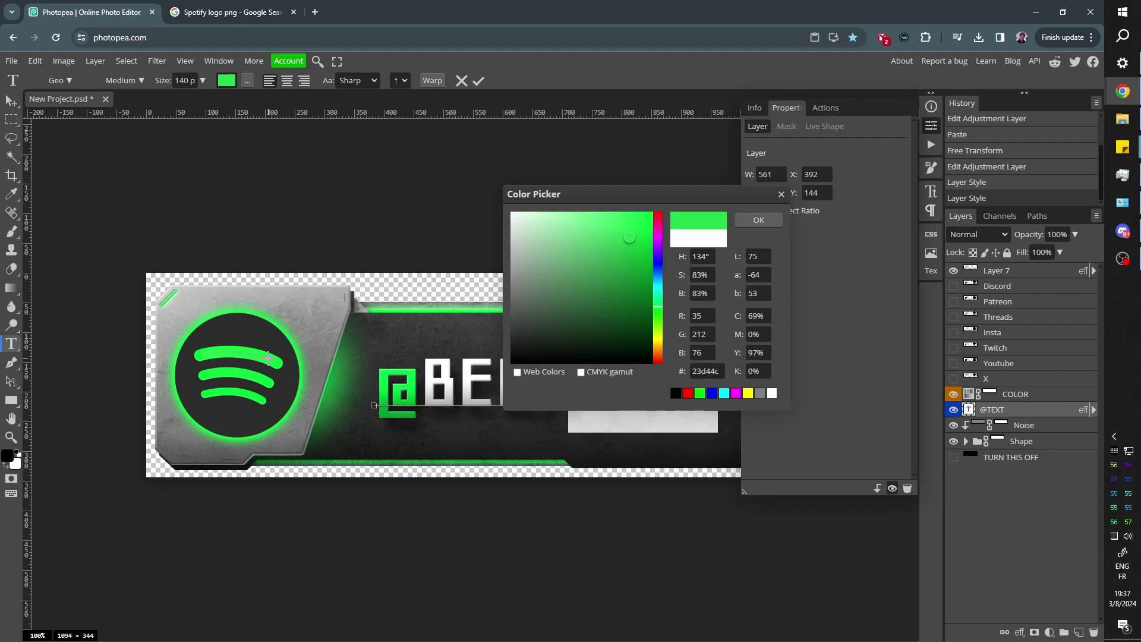
click(758, 222)
click(493, 392)
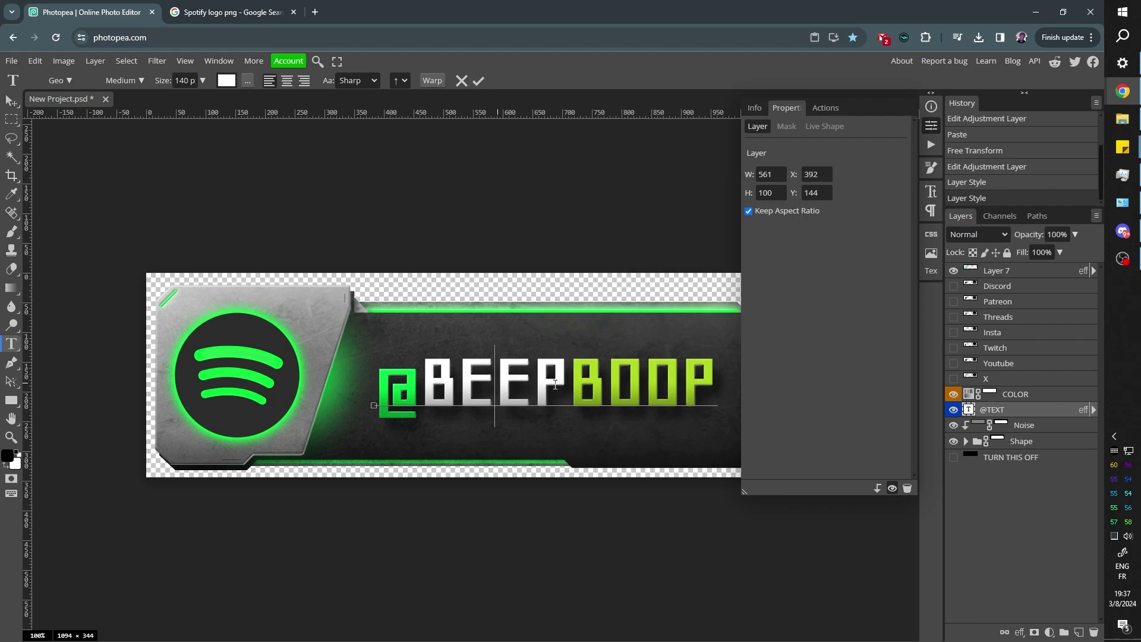
- With the COLOR layer hidden, recolour BOOP to the @ sign's cyan #00b7f8, then show COLOR again
click(953, 394)
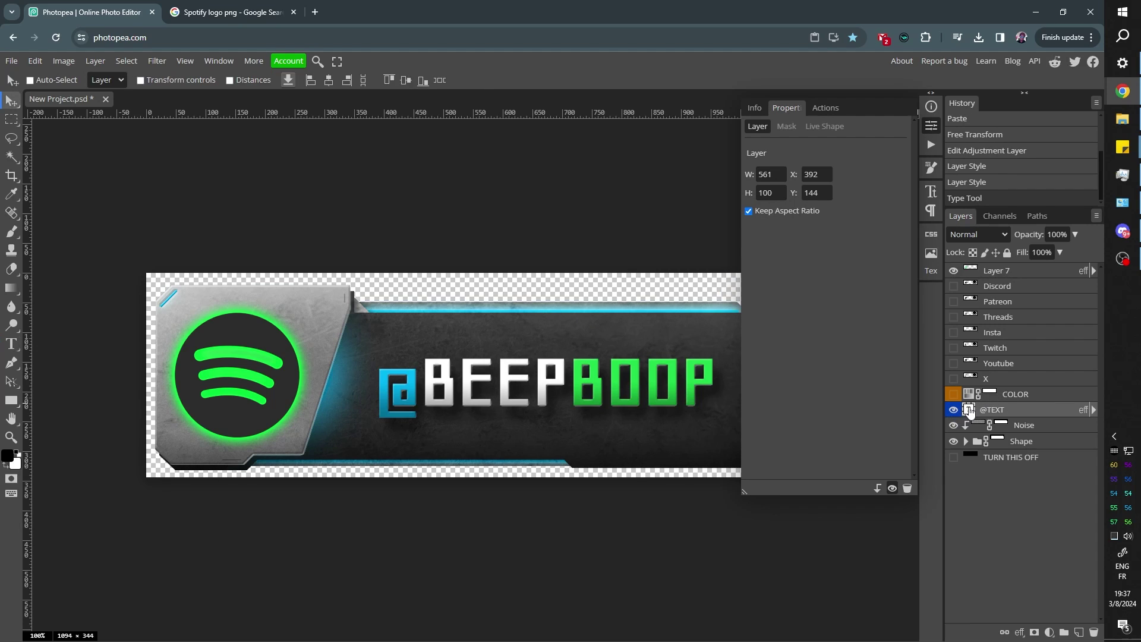
double_click(969, 409)
drag(569, 390, 717, 396)
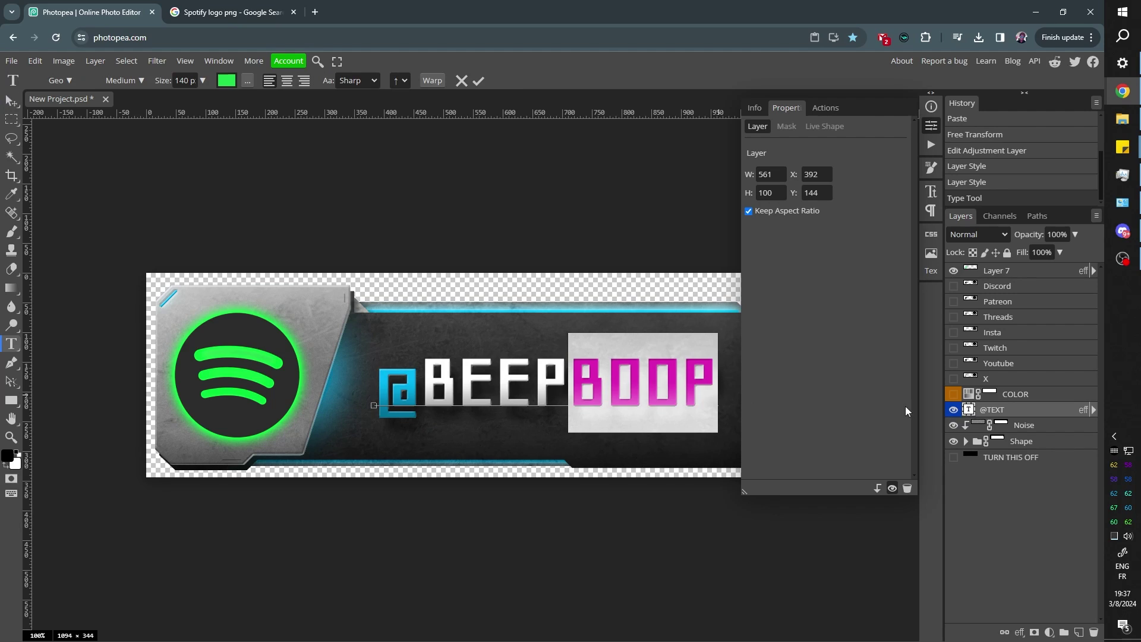
click(227, 81)
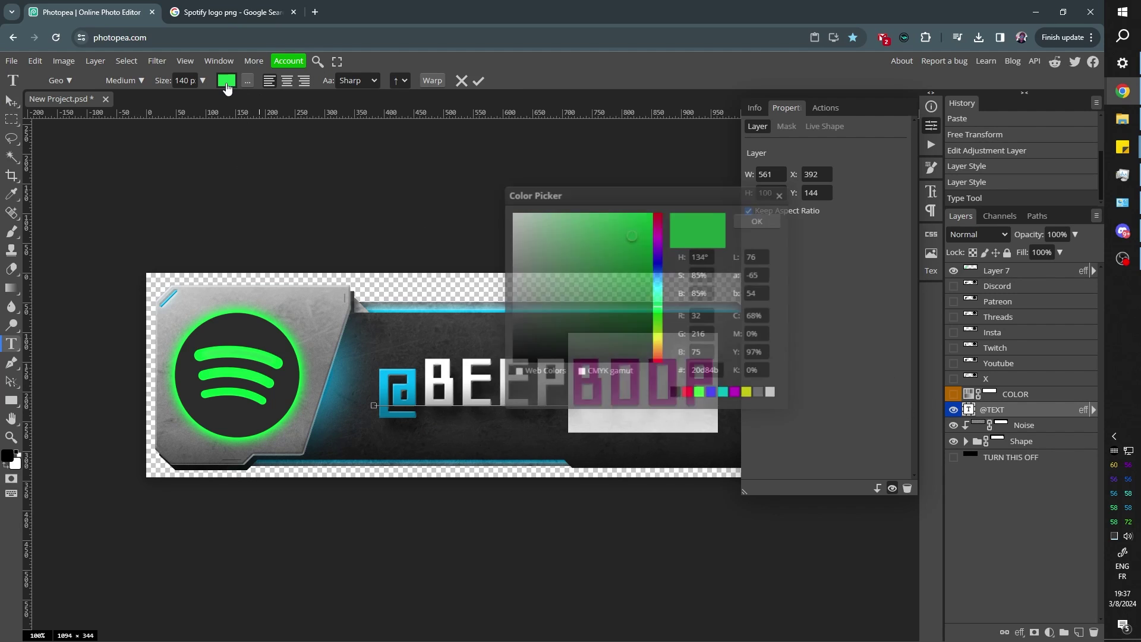
click(383, 372)
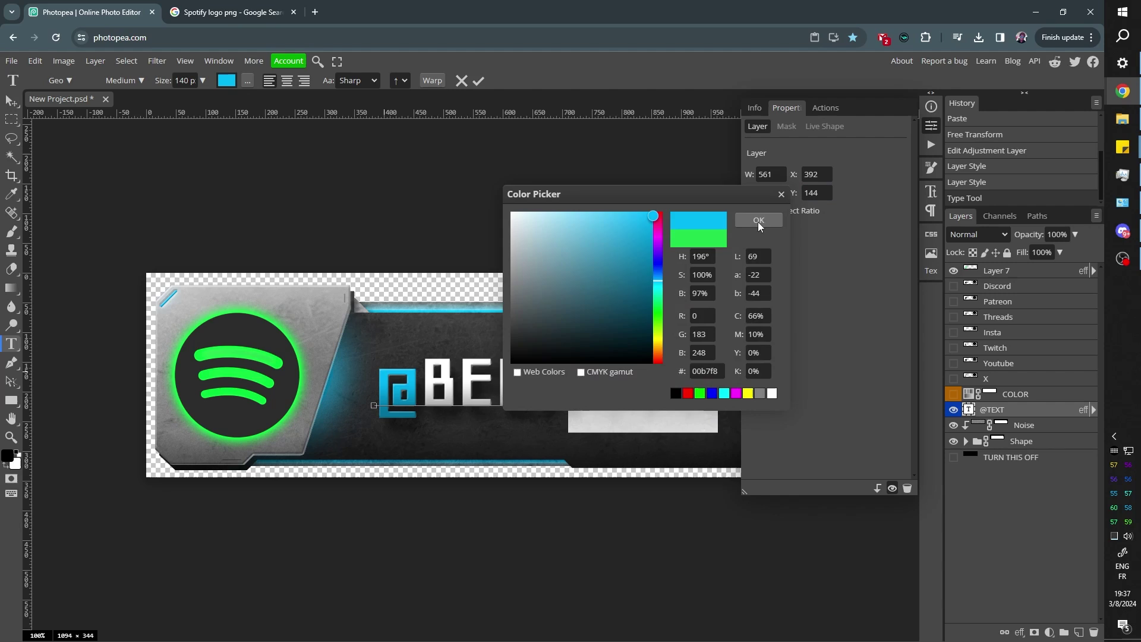
click(758, 220)
click(953, 395)
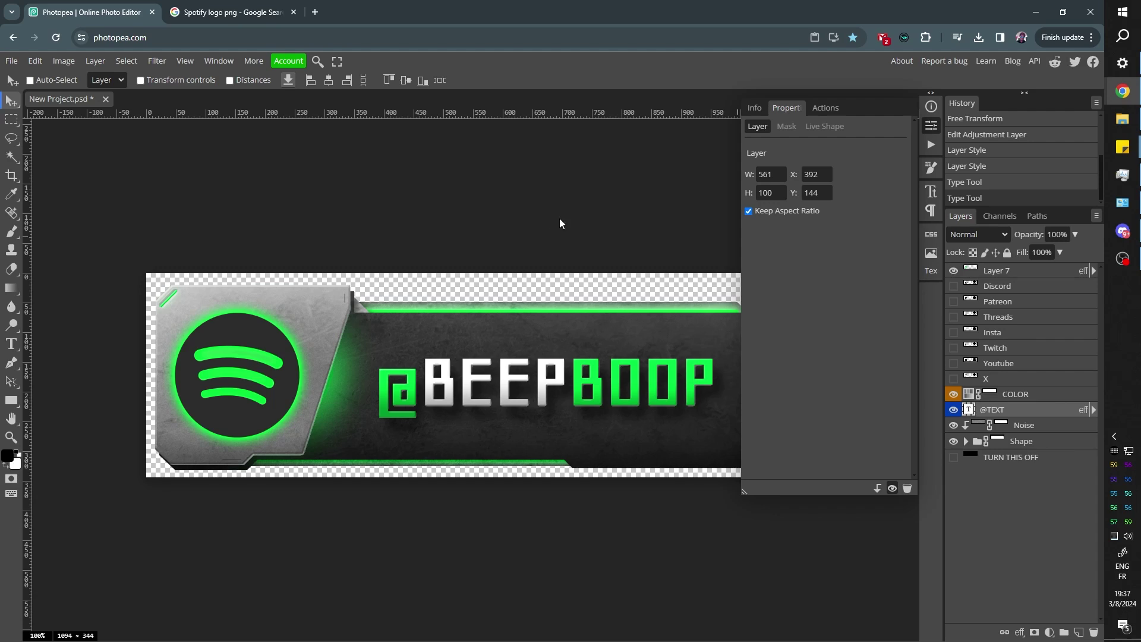
click(931, 128)
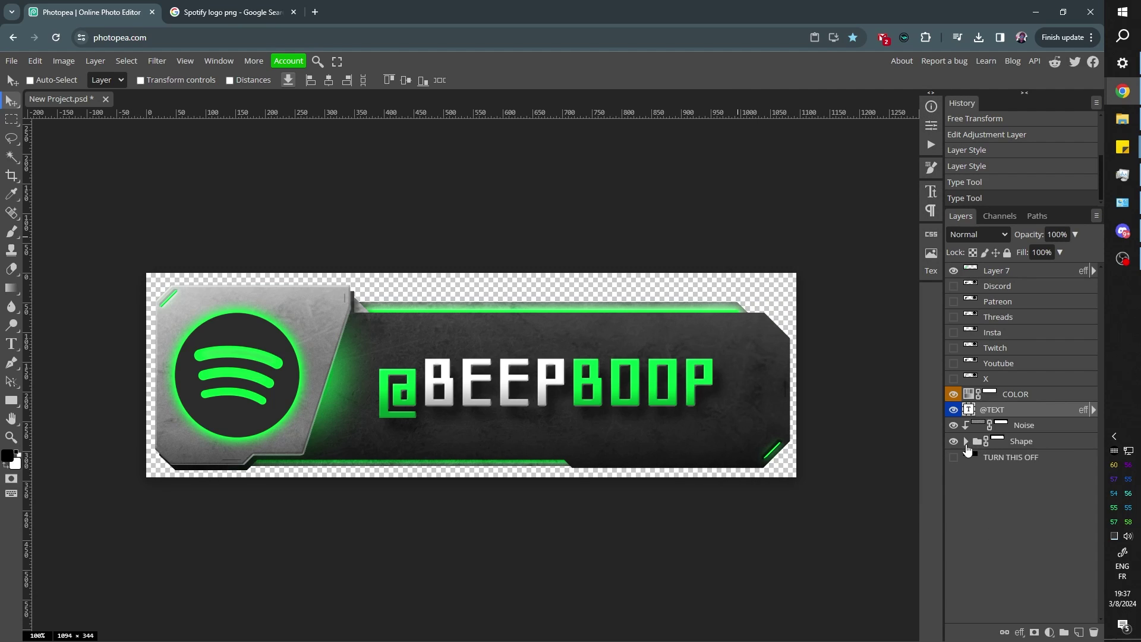
click(965, 441)
scroll(956, 434, down, 3)
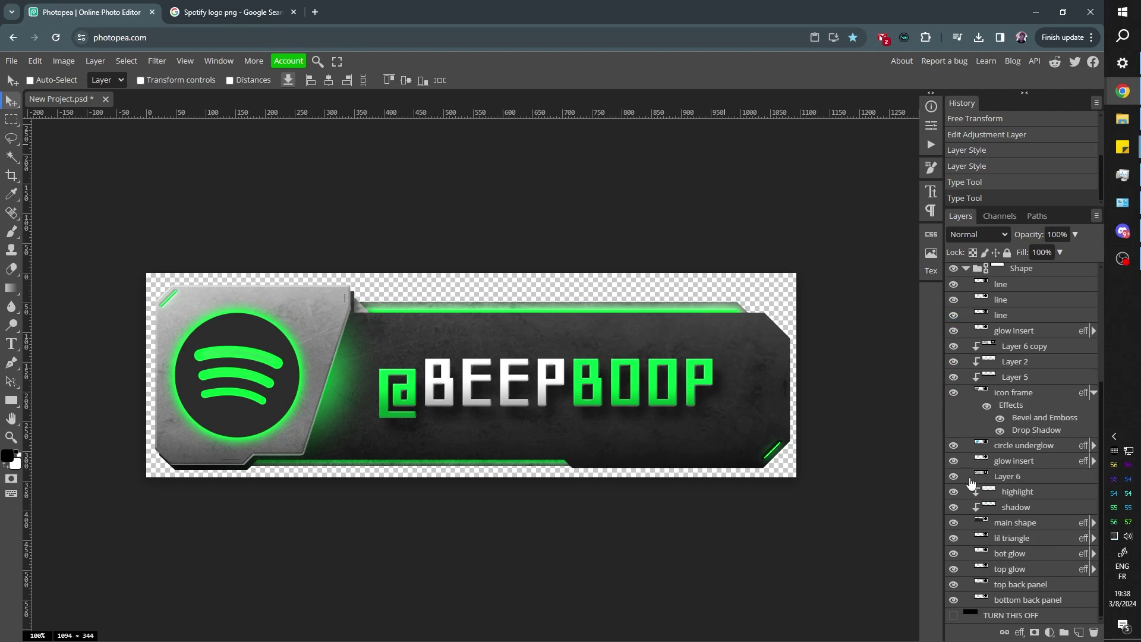
scroll(954, 420, up, 3)
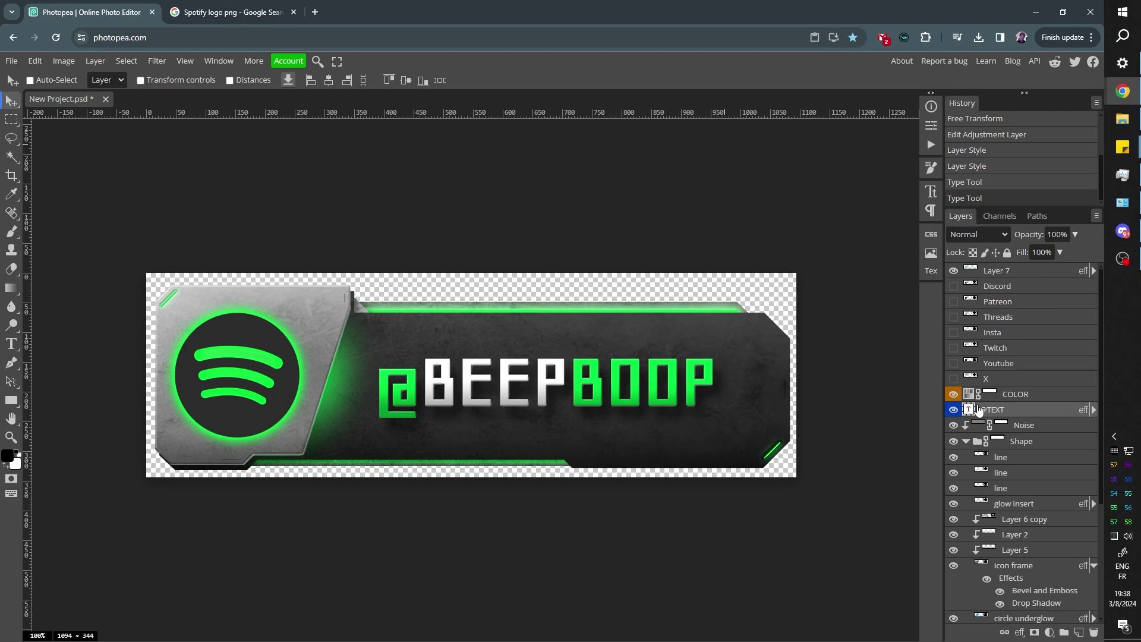
click(953, 272)
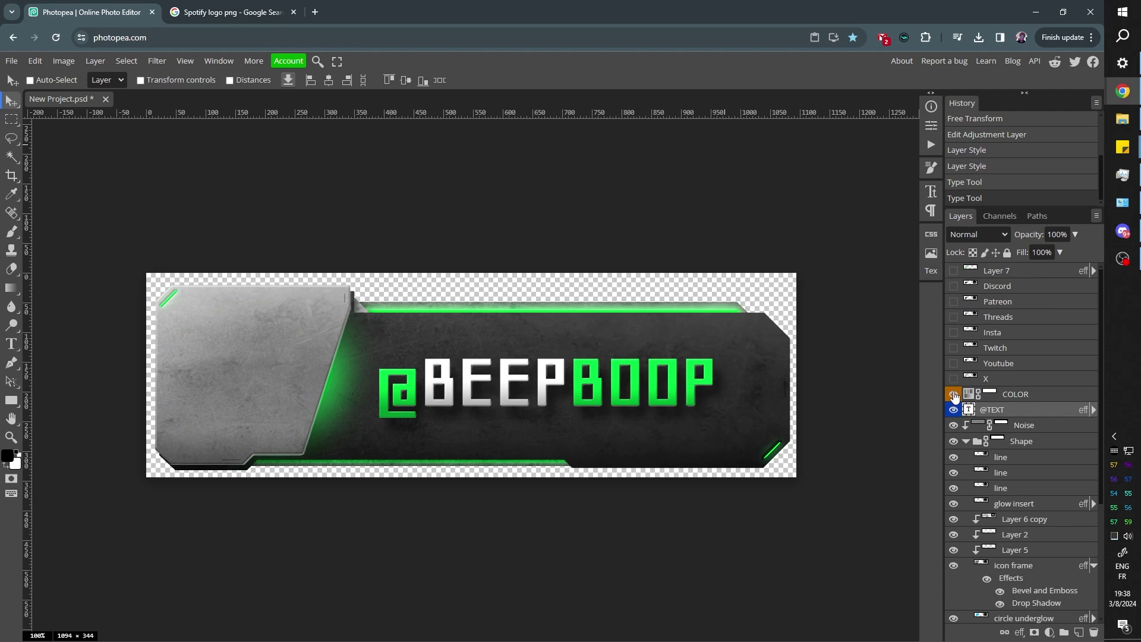
click(953, 394)
click(953, 410)
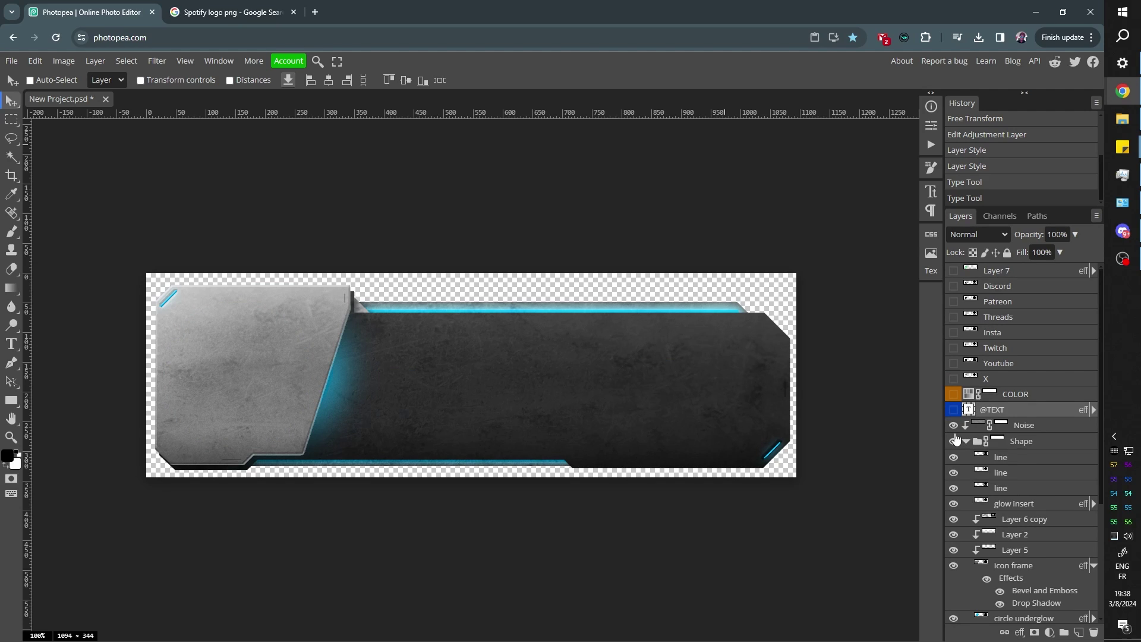
- Hide the glow insert, Layer 6 copy, Layer 2, Layer 5, icon frame, circle underglow and Layer 6
scroll(957, 437, down, 3)
scroll(961, 439, down, 3)
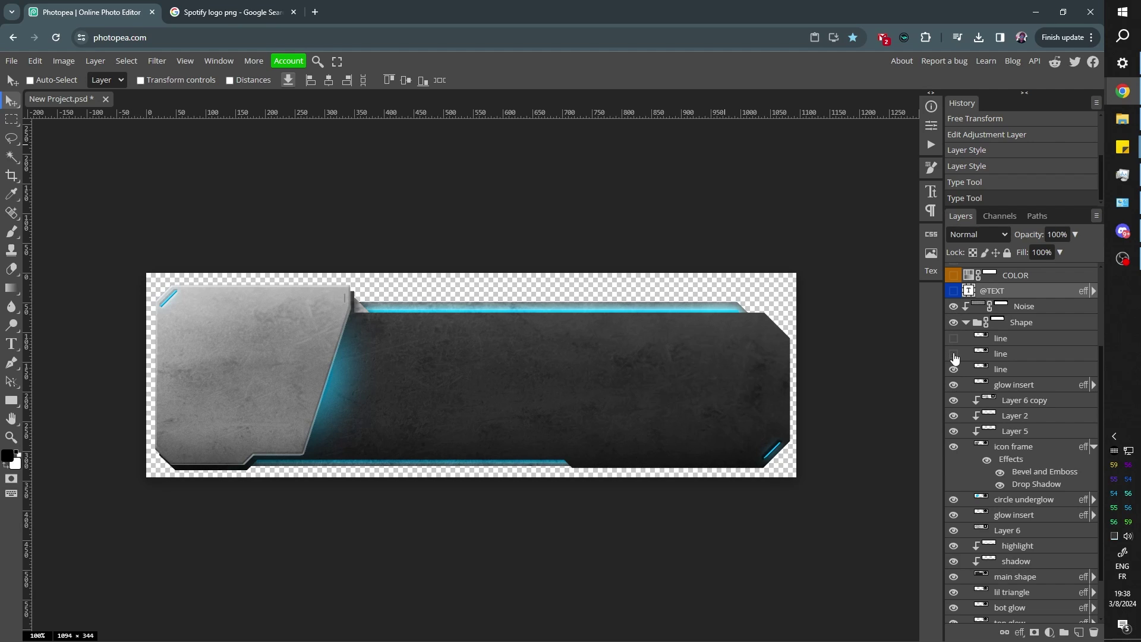
drag(954, 385, 954, 419)
click(956, 434)
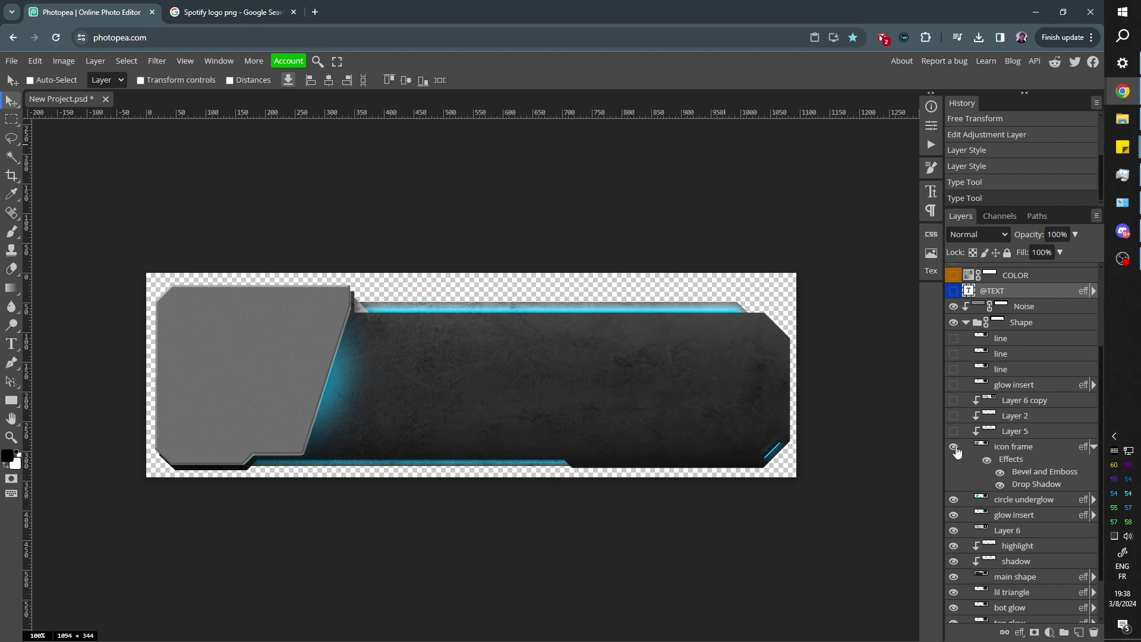
click(955, 447)
scroll(959, 454, down, 1)
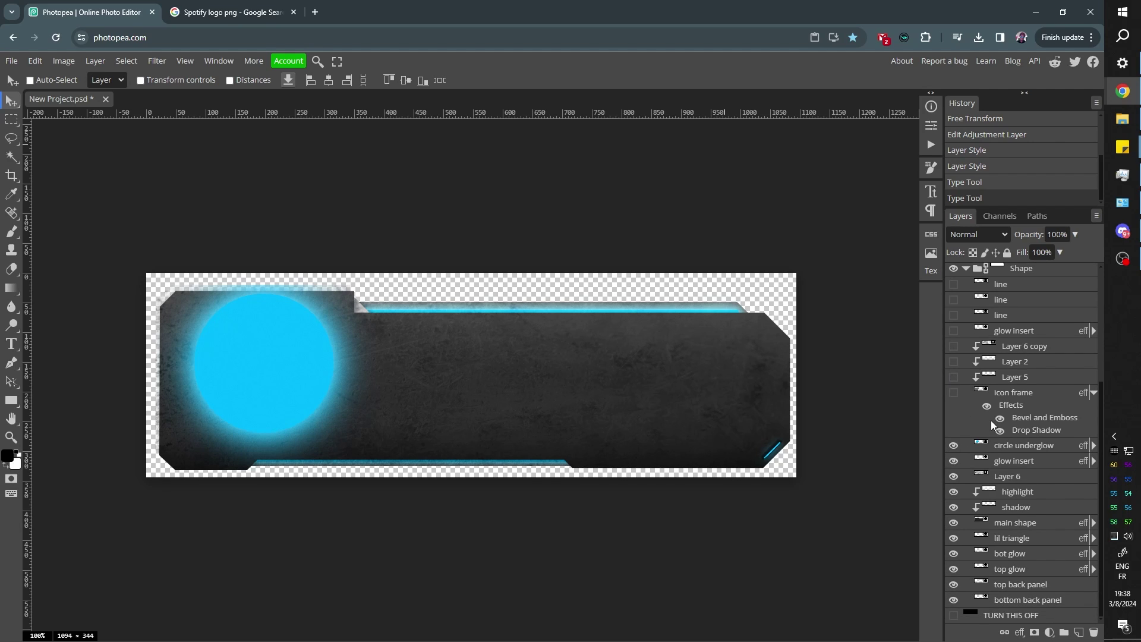
click(953, 445)
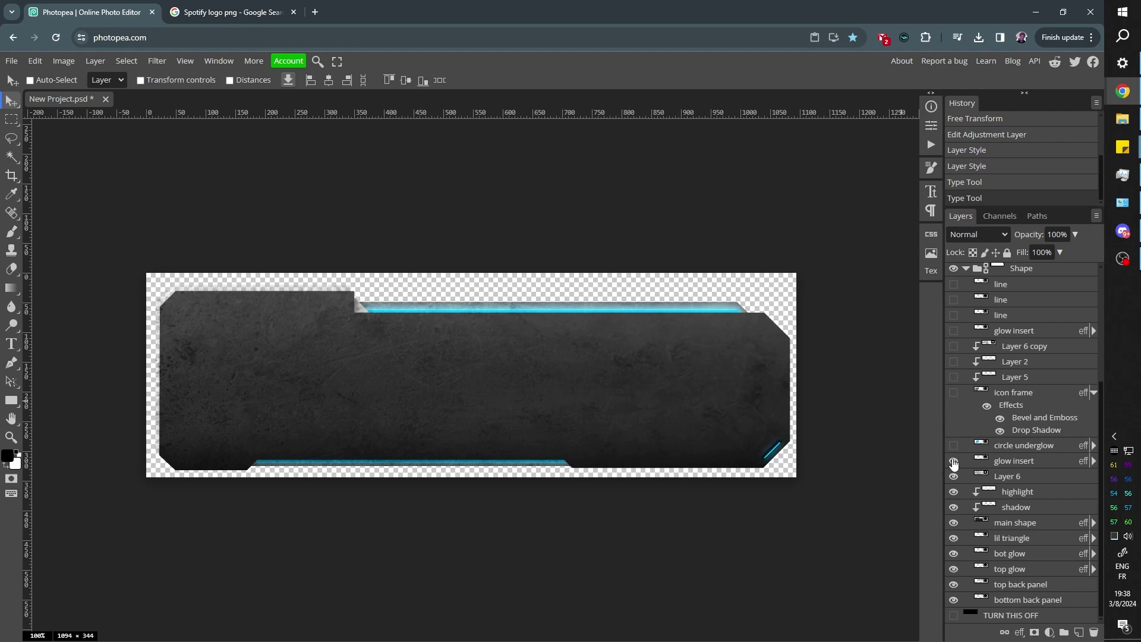
click(953, 462)
click(953, 477)
click(953, 478)
click(953, 478)
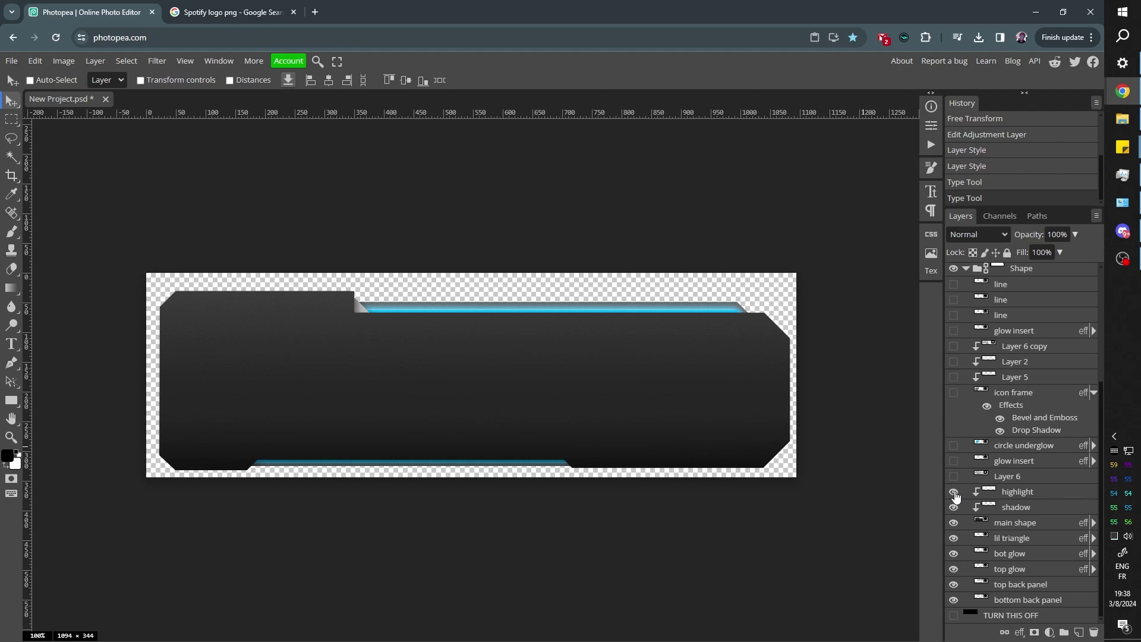
- Hide the highlight, shadow, main shape, lil triangle, bot glow, top glow and both back panel layers
click(953, 492)
click(954, 508)
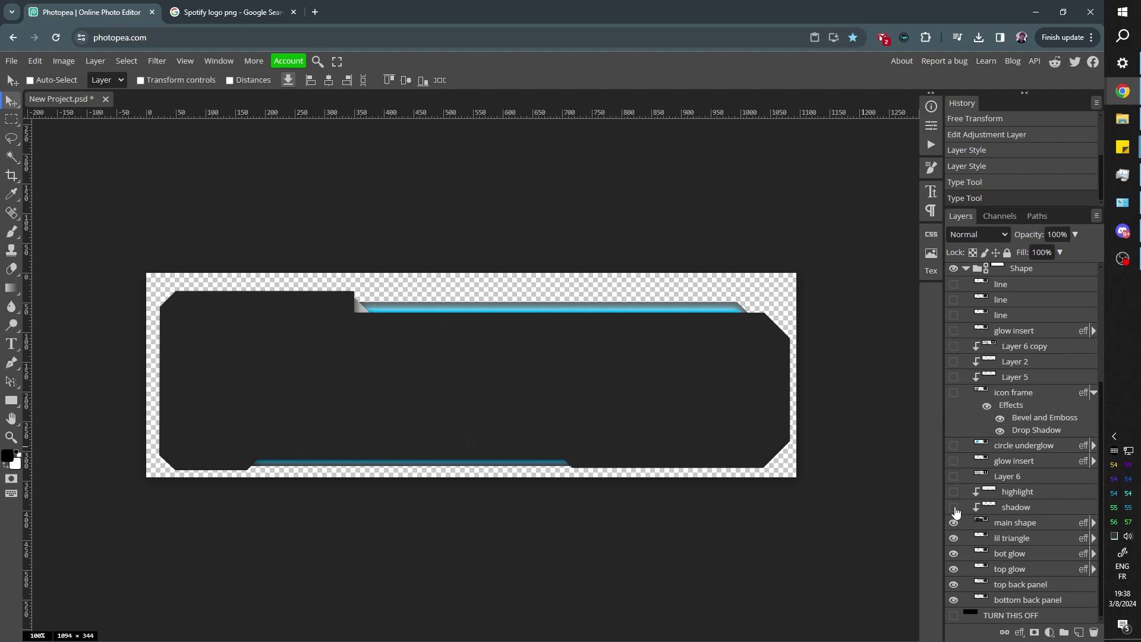
click(954, 524)
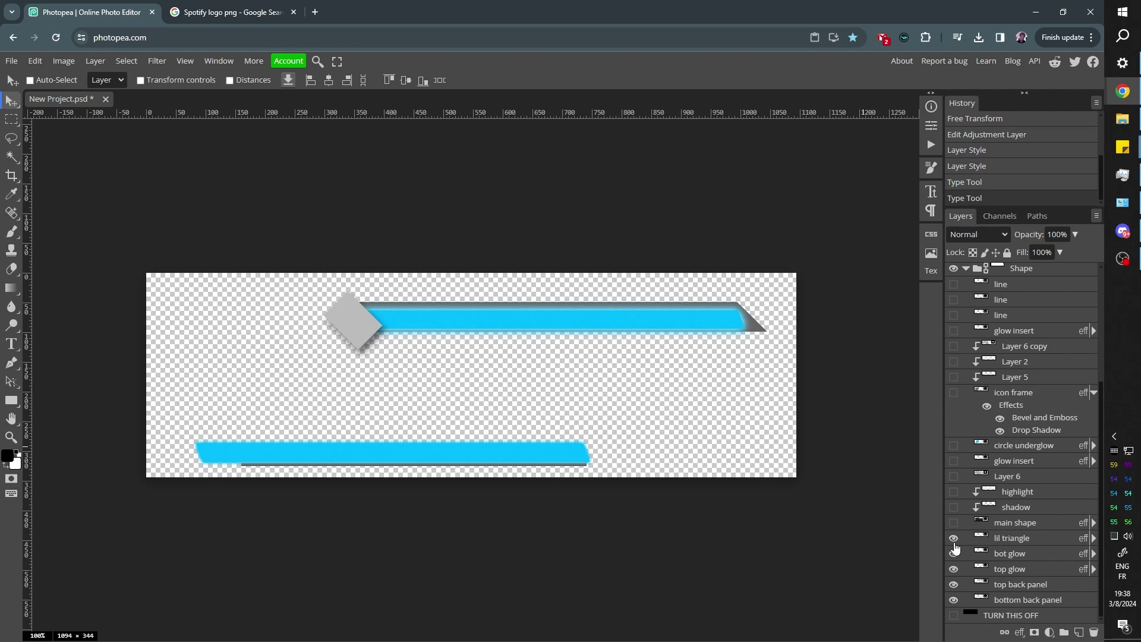
click(953, 538)
click(954, 554)
click(953, 570)
click(954, 585)
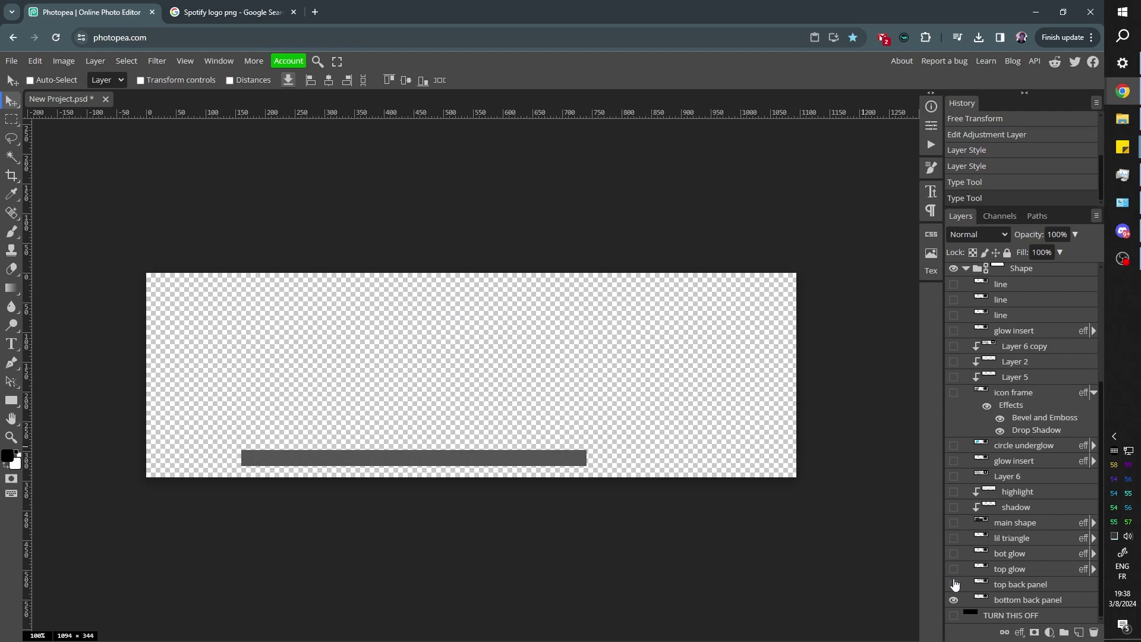
click(954, 600)
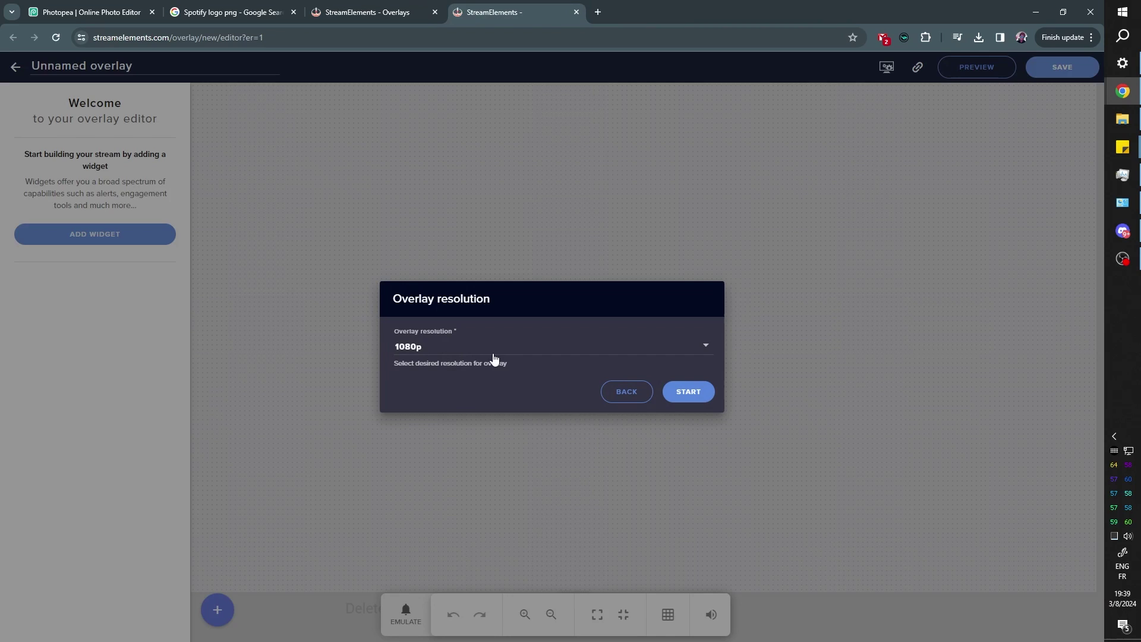
- Start the overlay at 1080p, add a Static / Custom Asset rotator/slideshow widget and open Add Asset
click(691, 401)
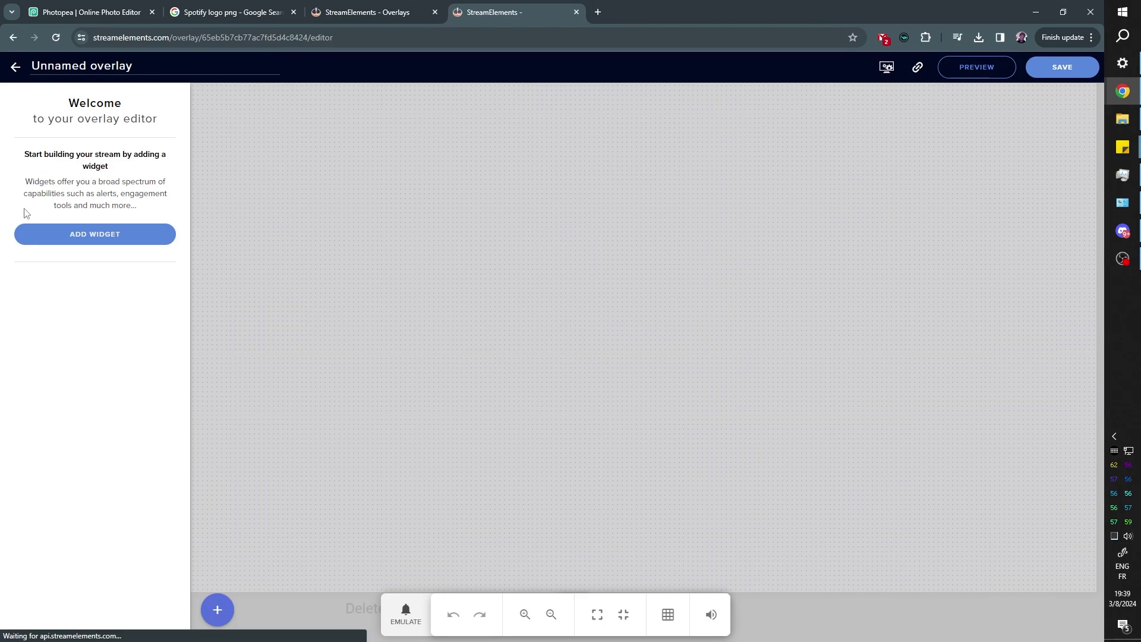
click(77, 234)
mouse_move(296, 364)
mouse_move(310, 453)
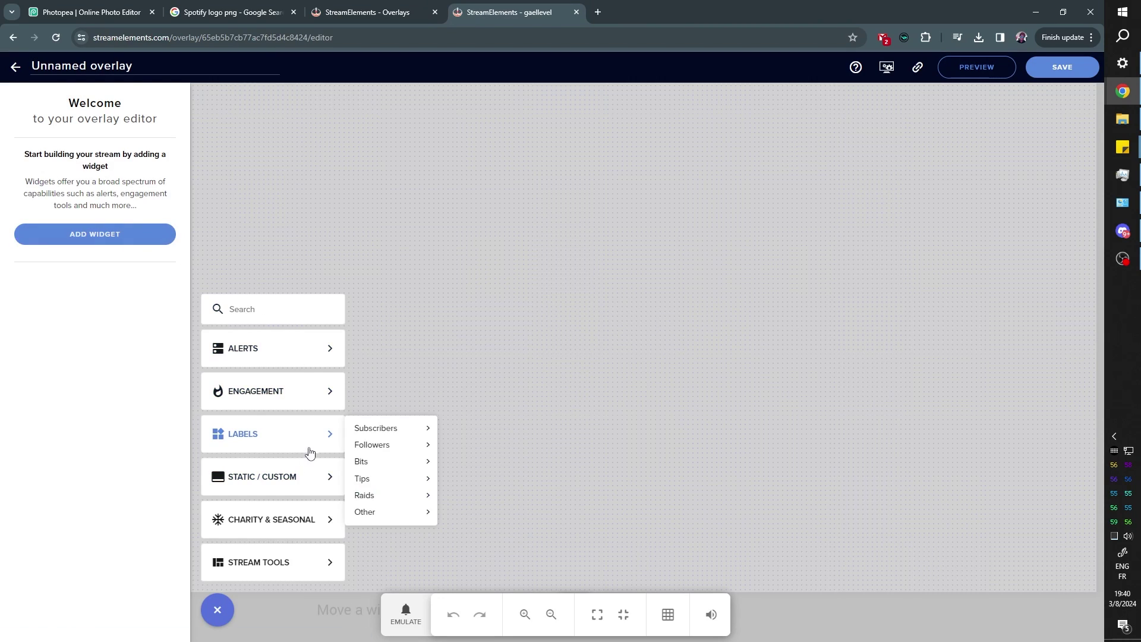
mouse_move(321, 476)
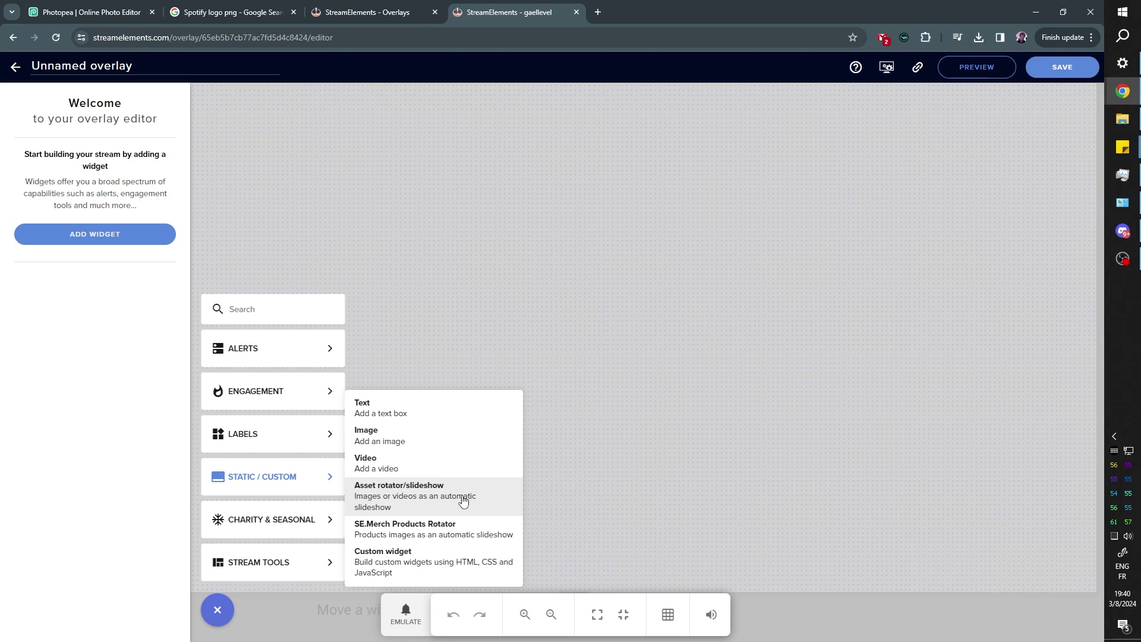
click(462, 500)
click(27, 158)
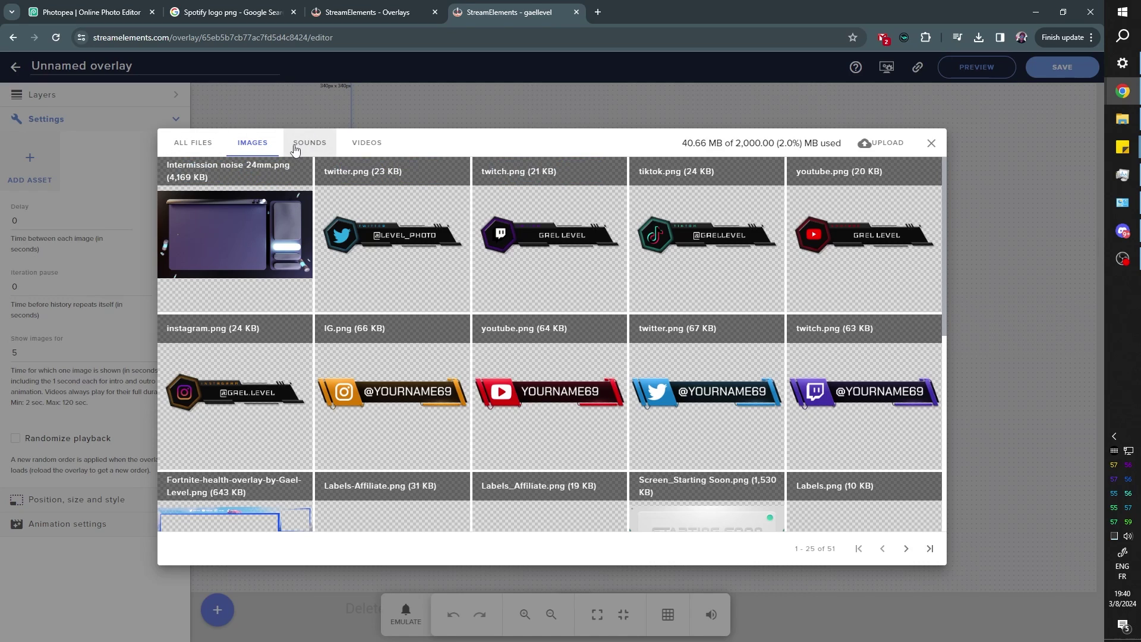
- Upload insta.png, Discord.png, Twitch.png and Youtube.png by dragging them from File Explorer into the library
click(875, 148)
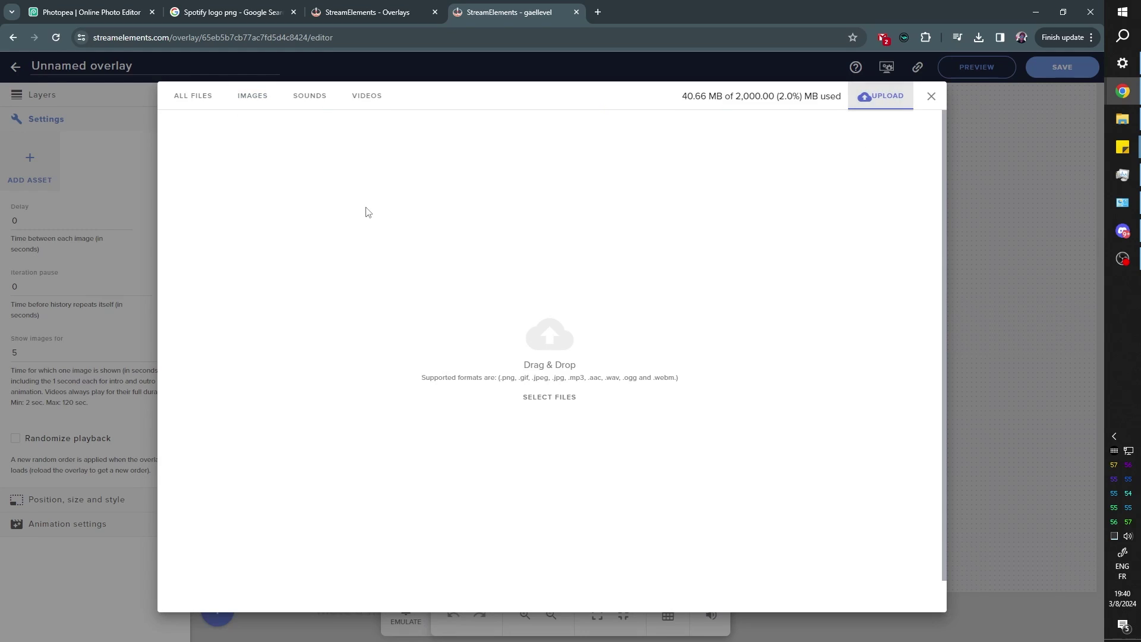
key(alt+Tab)
ctrl+click(269, 105)
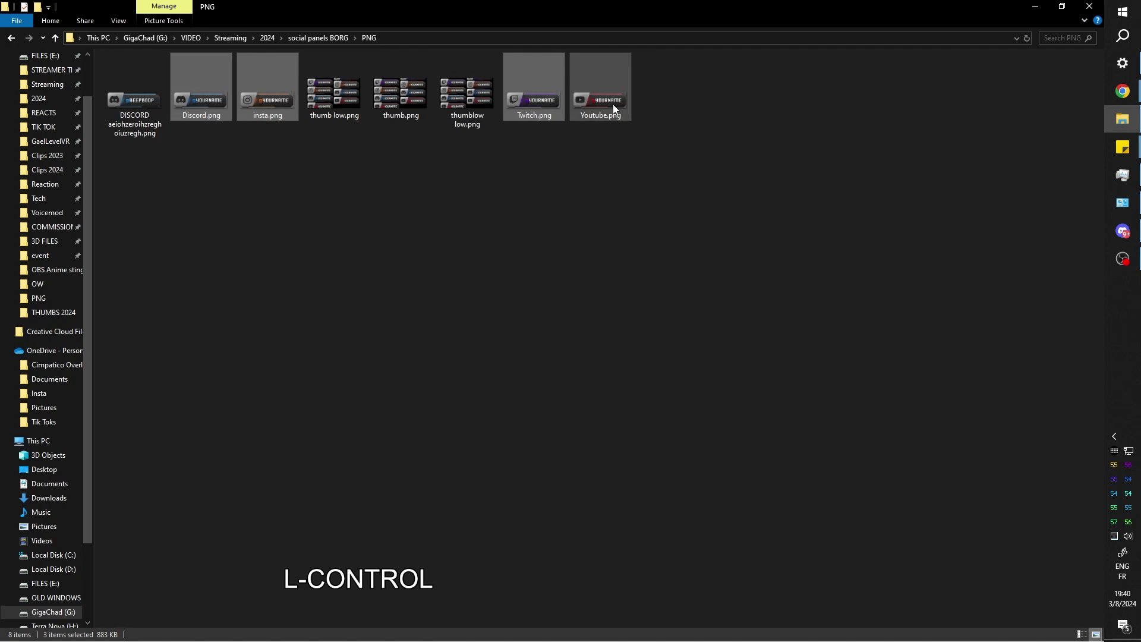
ctrl+click(612, 105)
drag(612, 99, 547, 361)
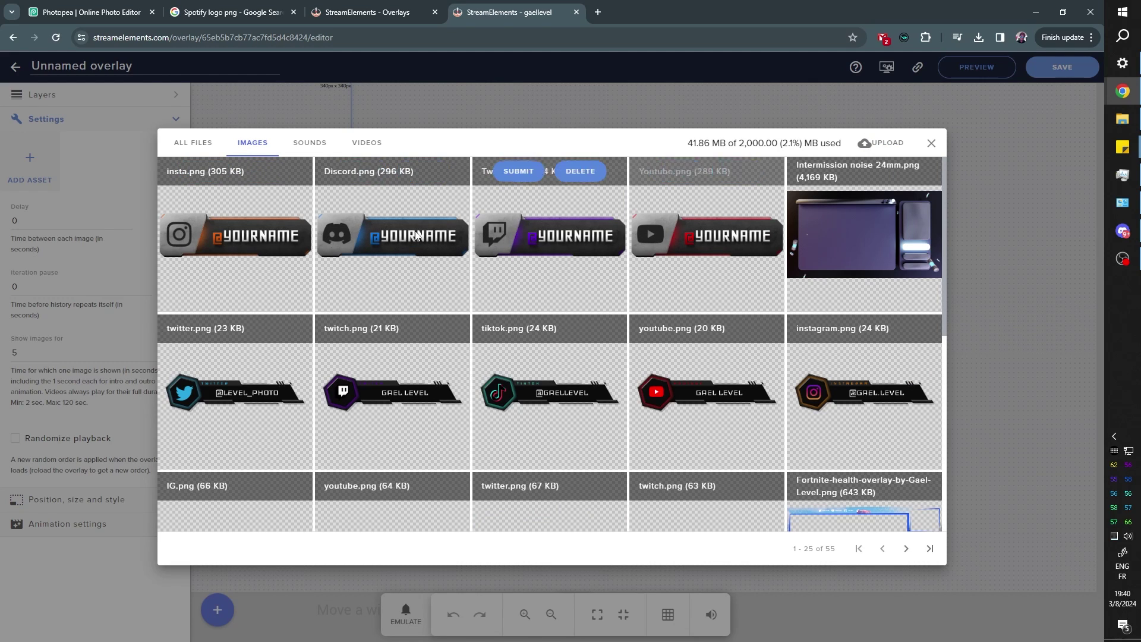
- Add the insta, Discord, Twitch and YouTube panel images to the rotator
click(204, 173)
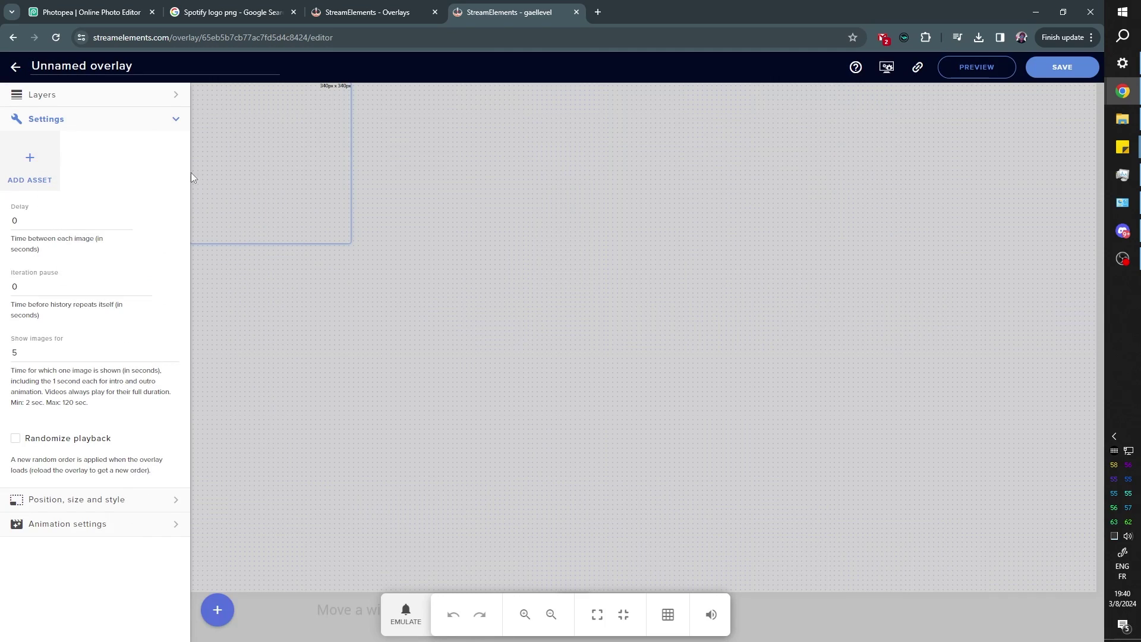
click(28, 158)
click(355, 173)
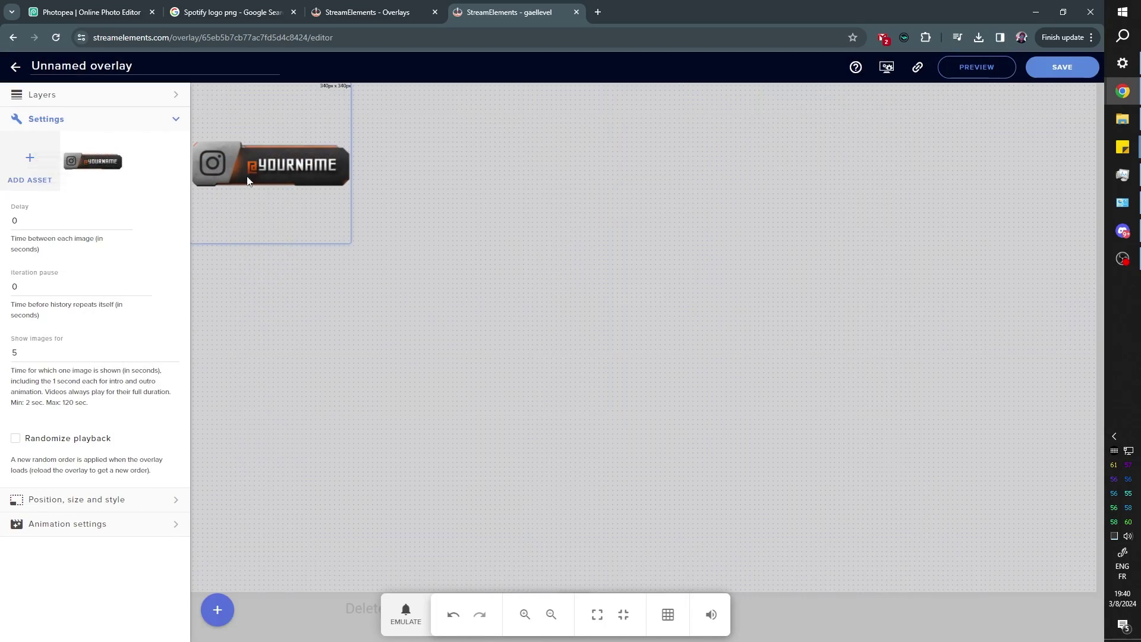
click(29, 158)
click(506, 173)
click(27, 158)
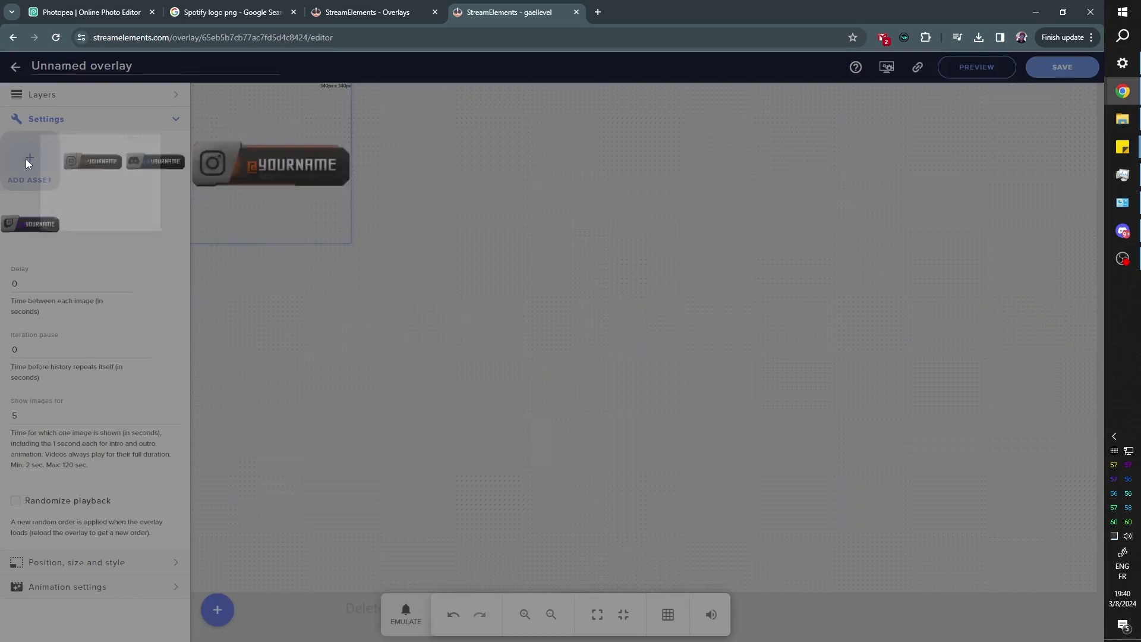
click(668, 180)
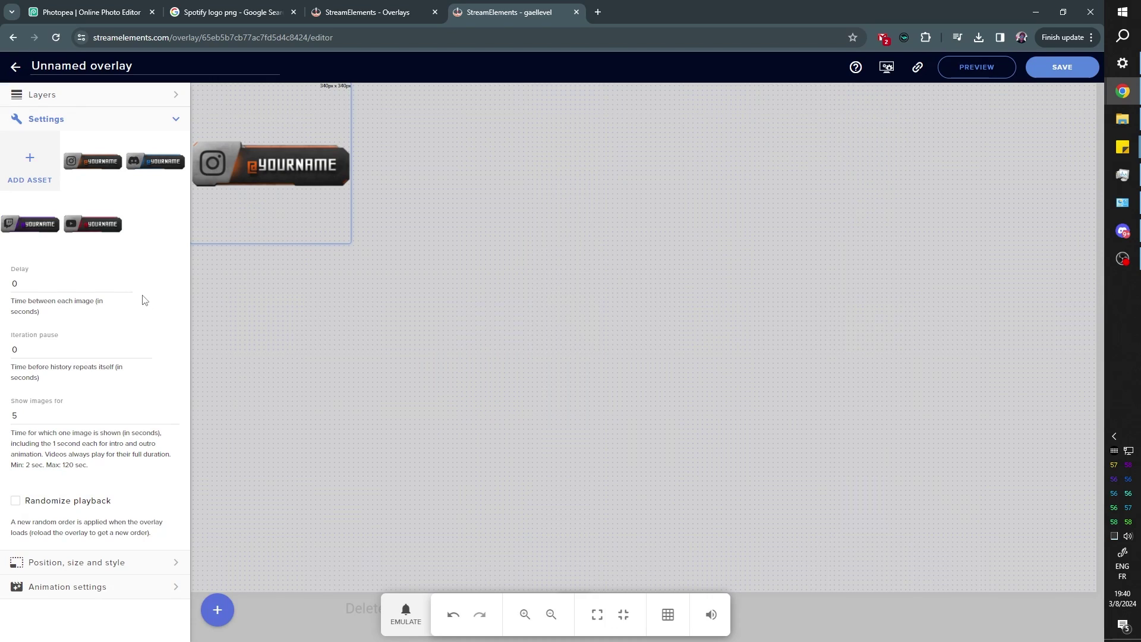
- Set the rotator's enter animation to Flip In Y and exit animation to Zoom Out
click(88, 588)
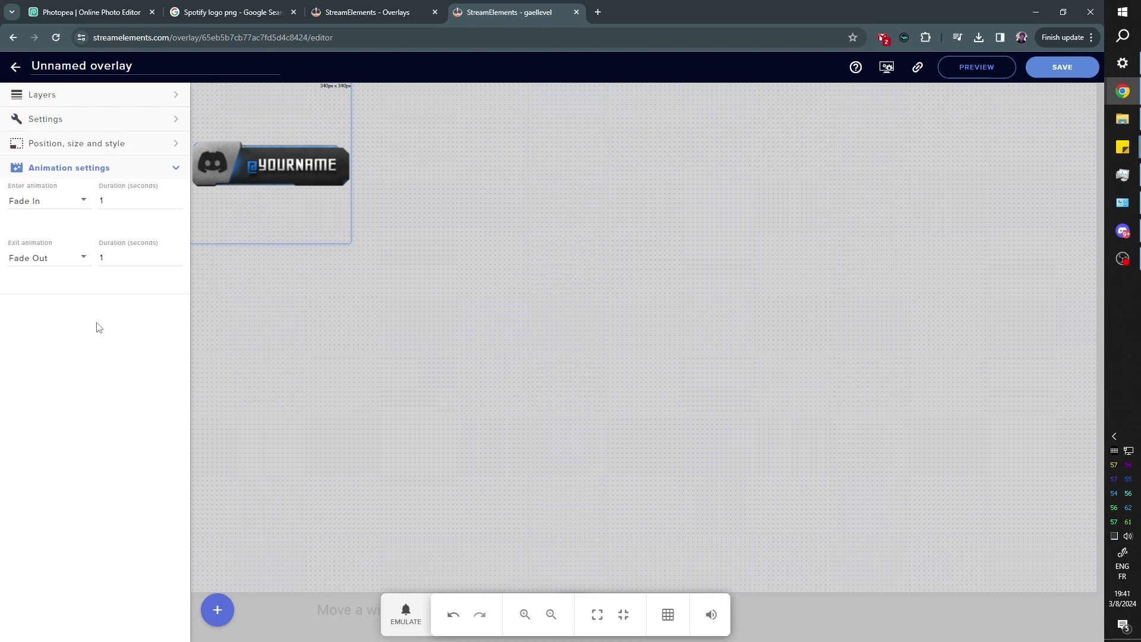
click(77, 201)
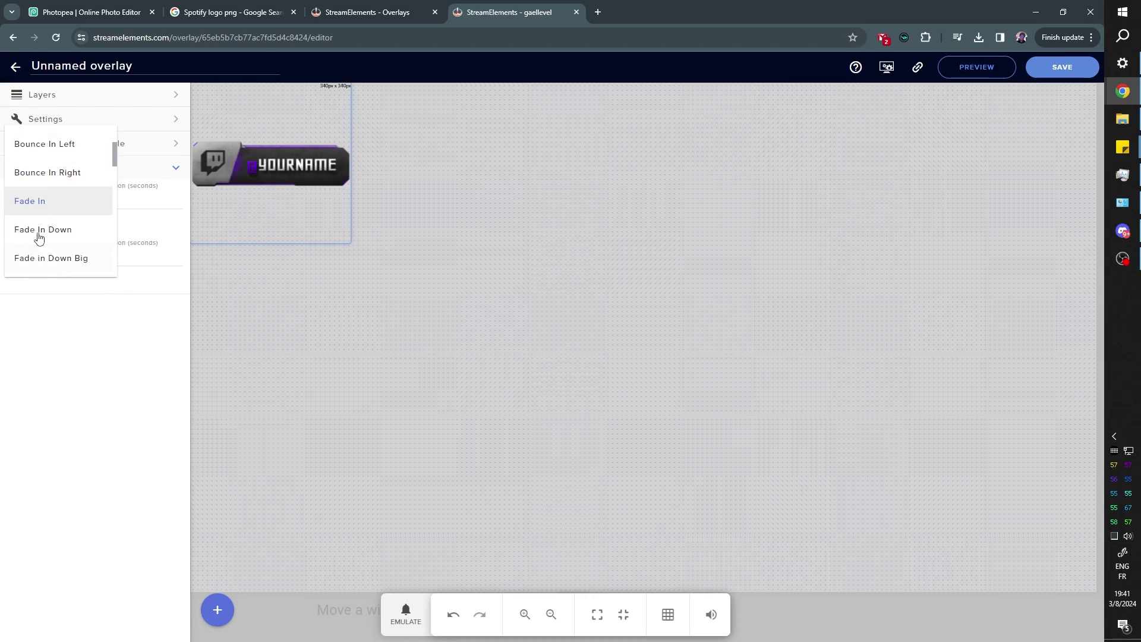
scroll(55, 198, down, 5)
click(54, 198)
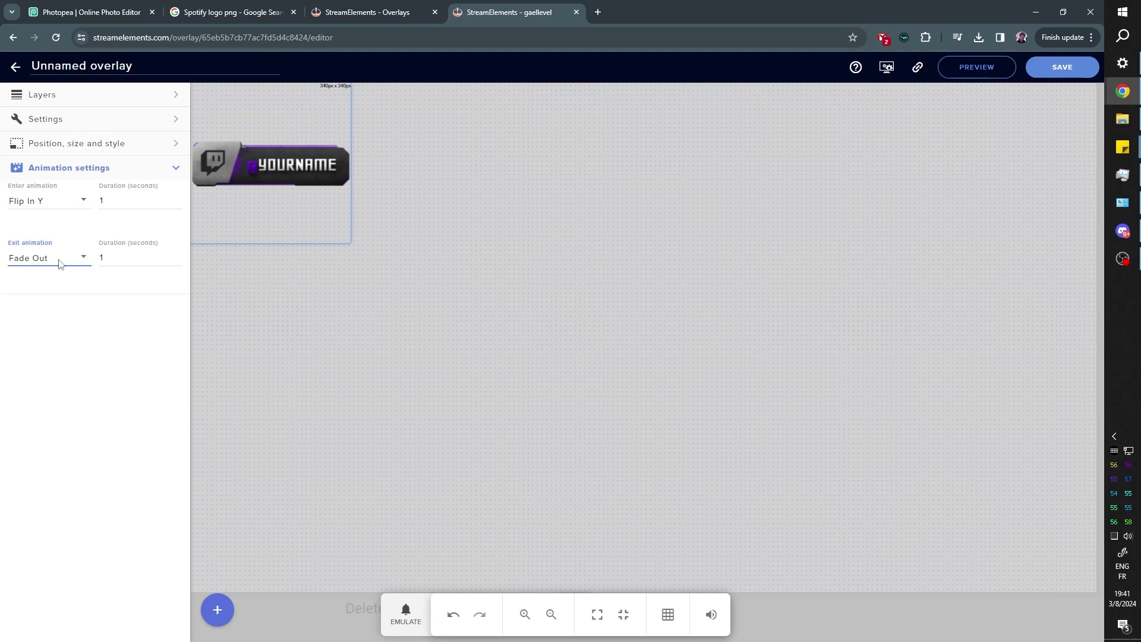
click(59, 262)
scroll(59, 264, down, 5)
scroll(59, 264, down, 2)
click(59, 244)
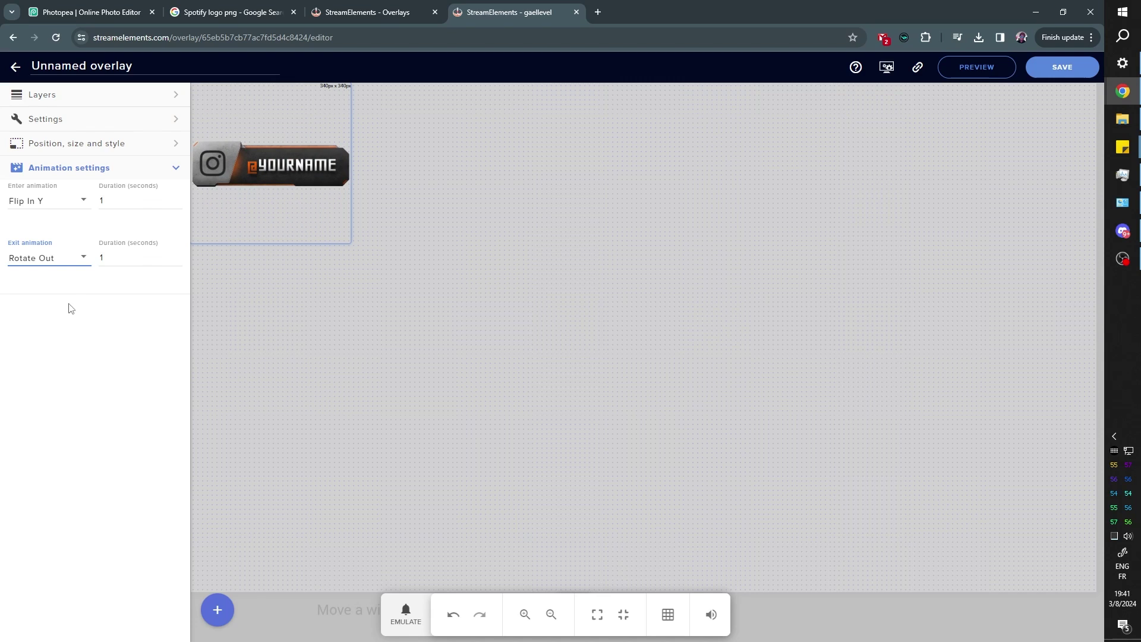
click(66, 262)
scroll(61, 286, down, 3)
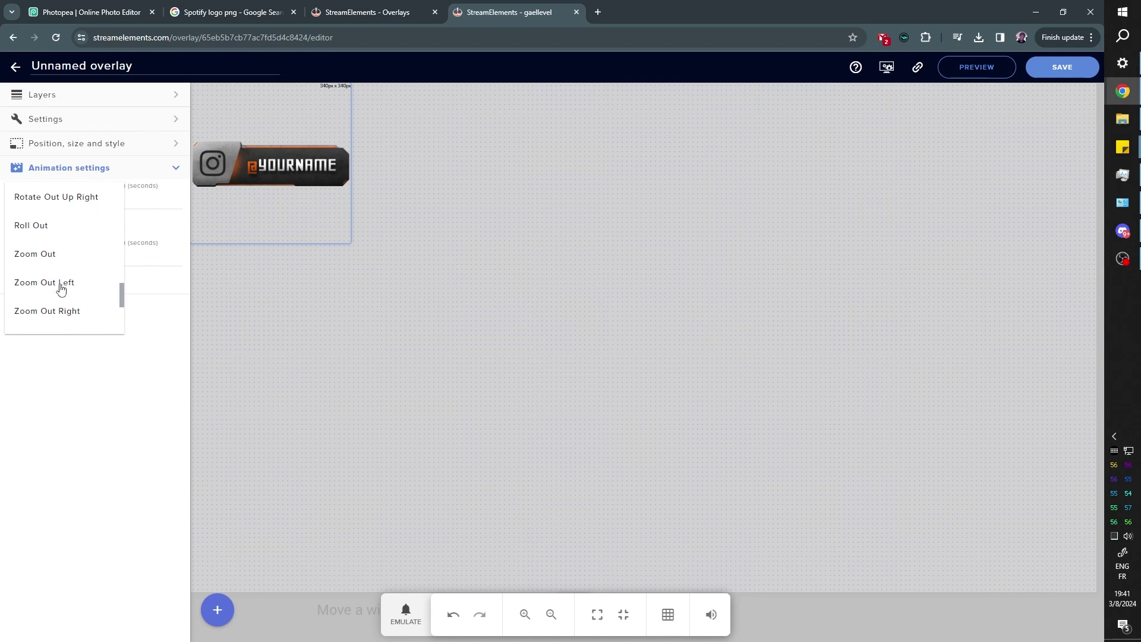
click(51, 261)
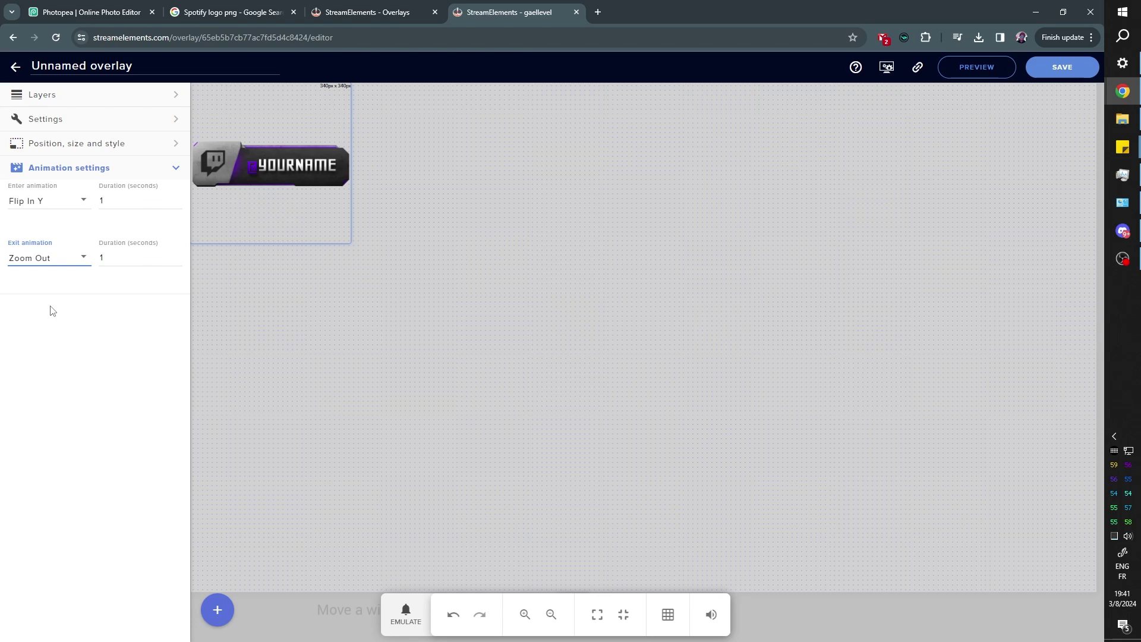
- Save the overlay under the name 'popup' and copy its overlay URL
click(1061, 69)
click(431, 341)
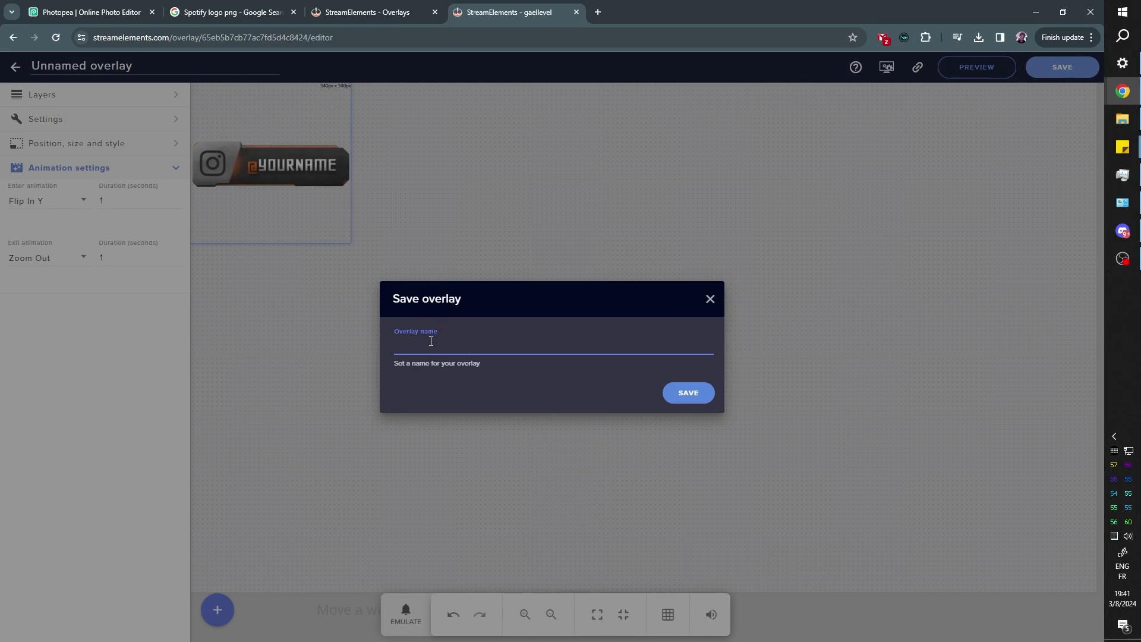
text(popup)
key(Return)
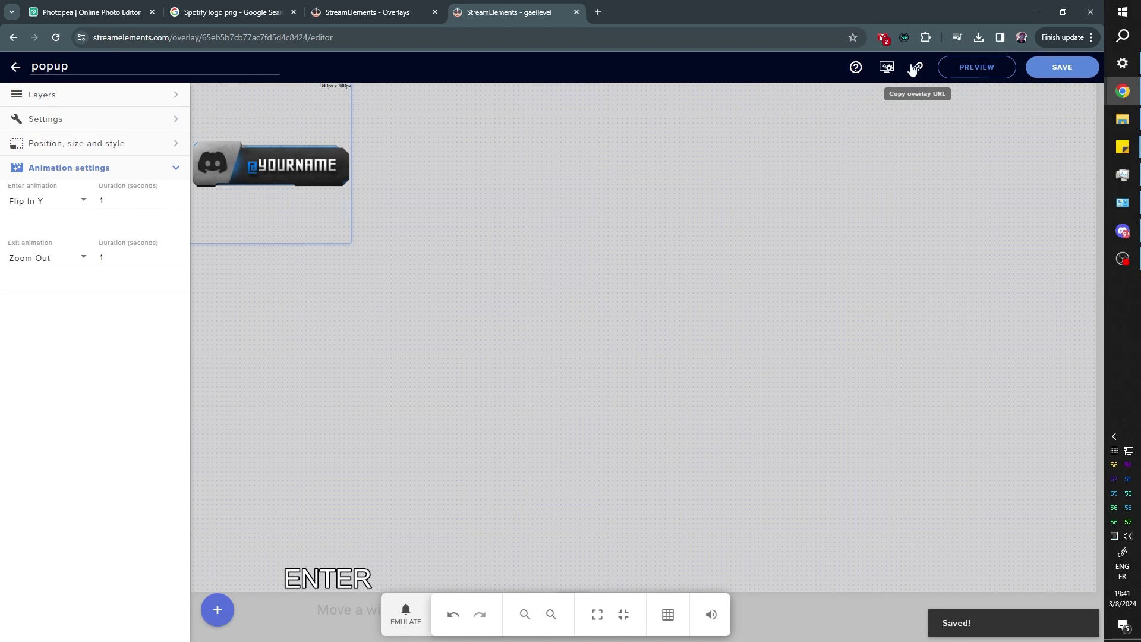
click(913, 69)
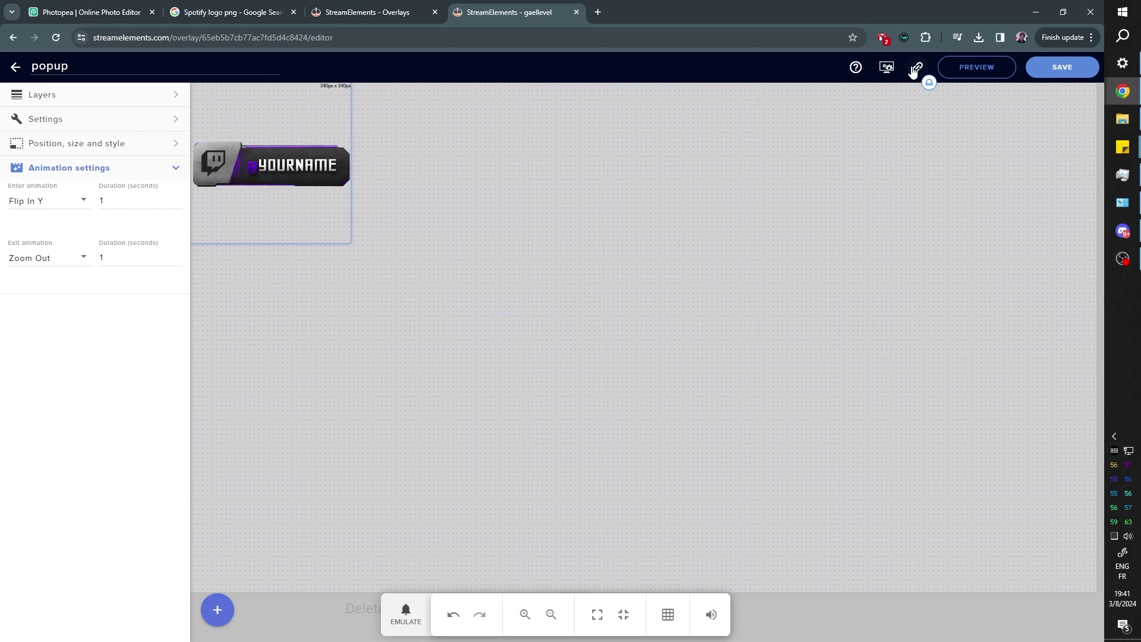
click(914, 69)
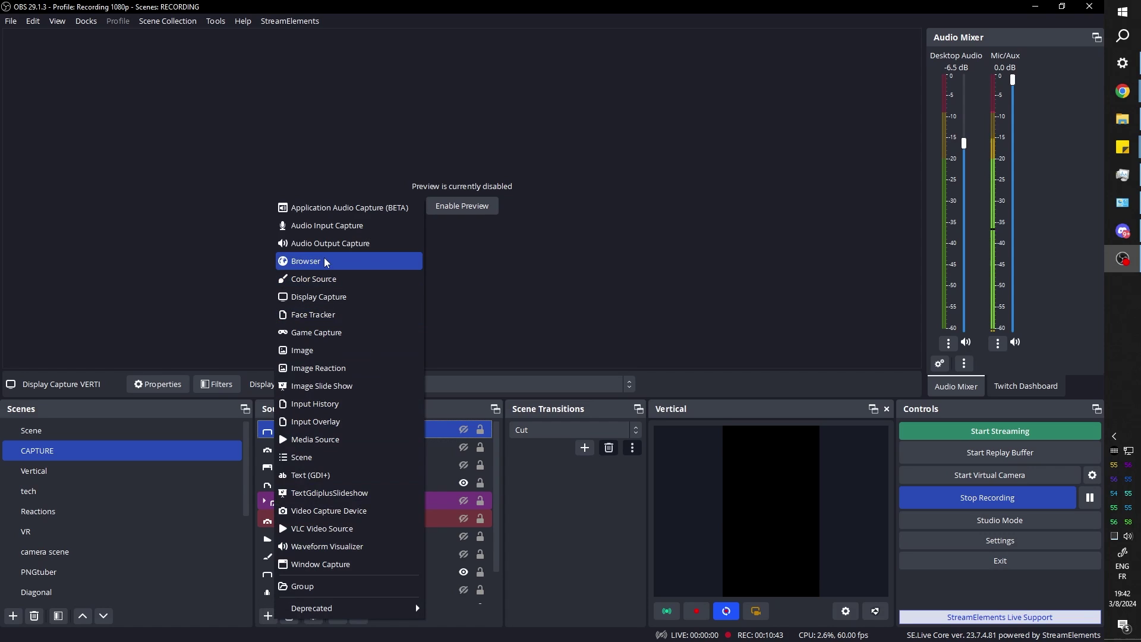
- Add a browser source named 'poupopopopop' and paste the StreamElements overlay URL as its address
click(327, 262)
text(poupopopopop)
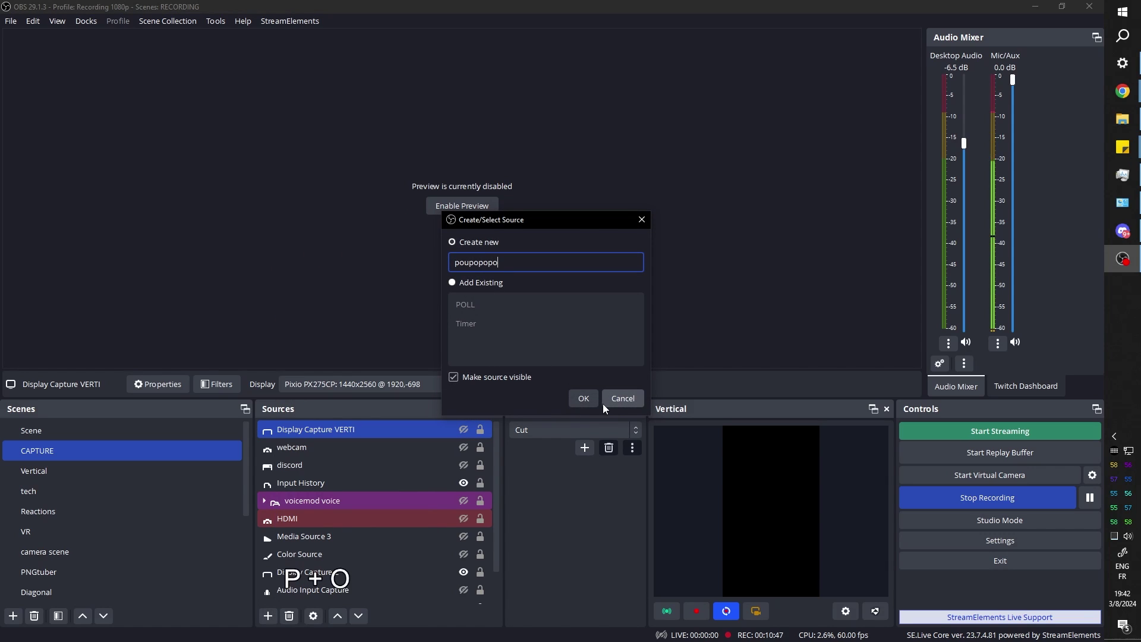
click(573, 397)
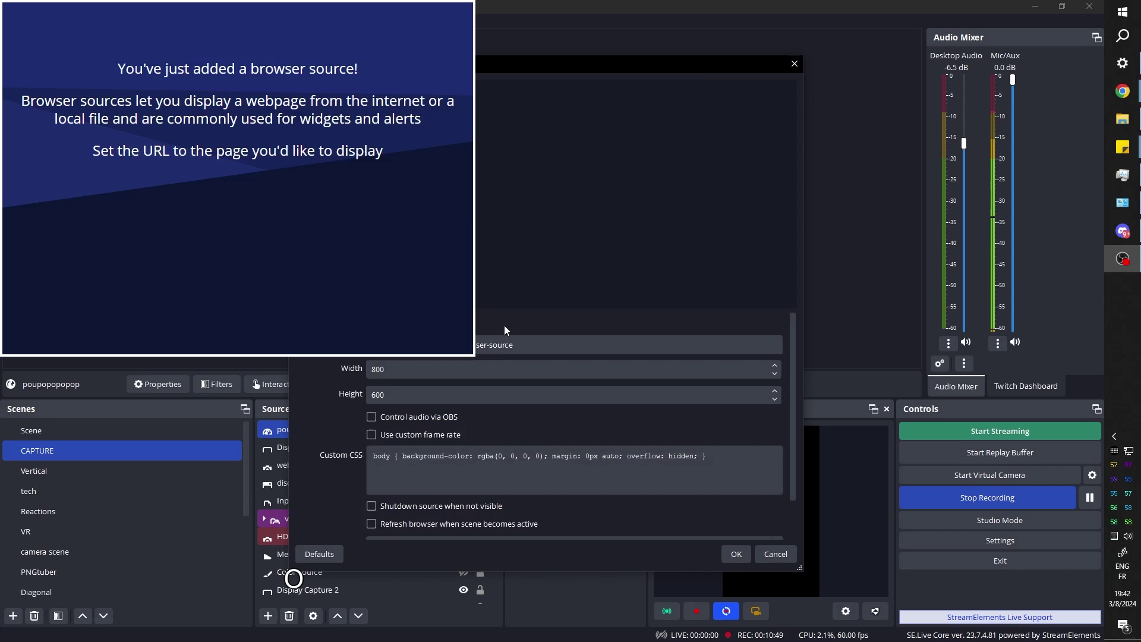
triple_click(555, 346)
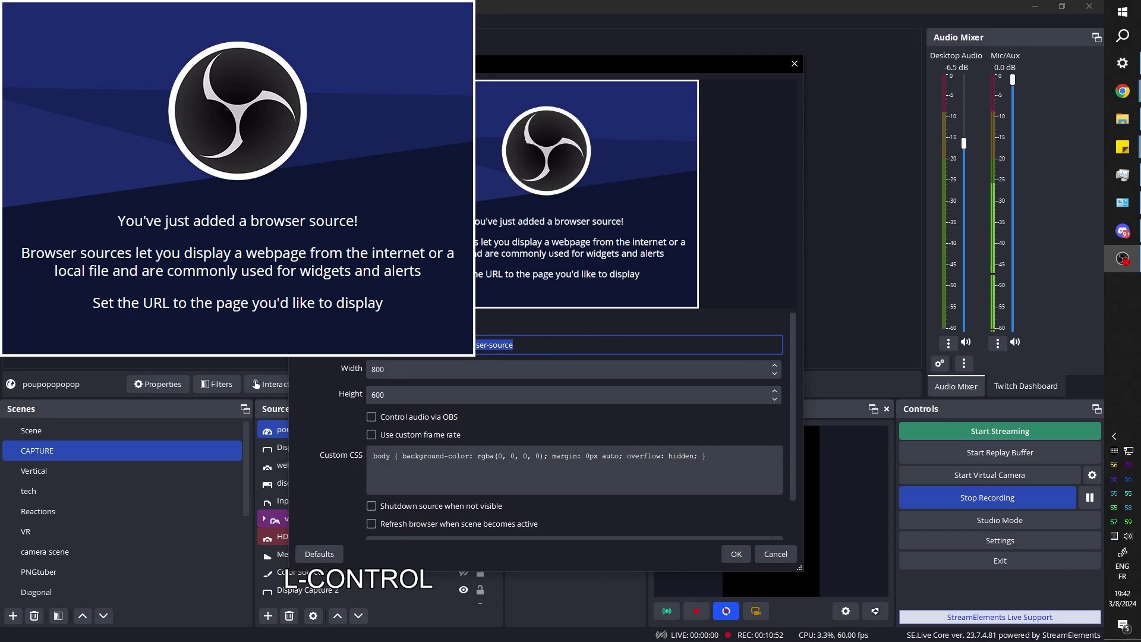
key(ctrl+v)
click(735, 554)
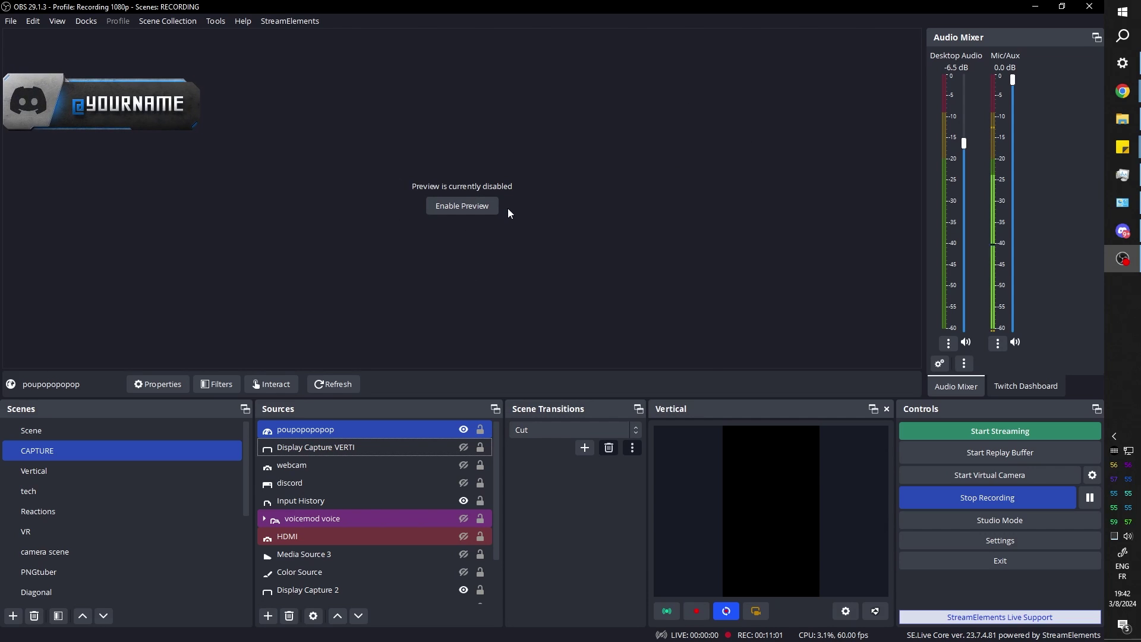
- Re-enable the preview and resize the pop-up source into the scene's bottom-right corner
click(476, 205)
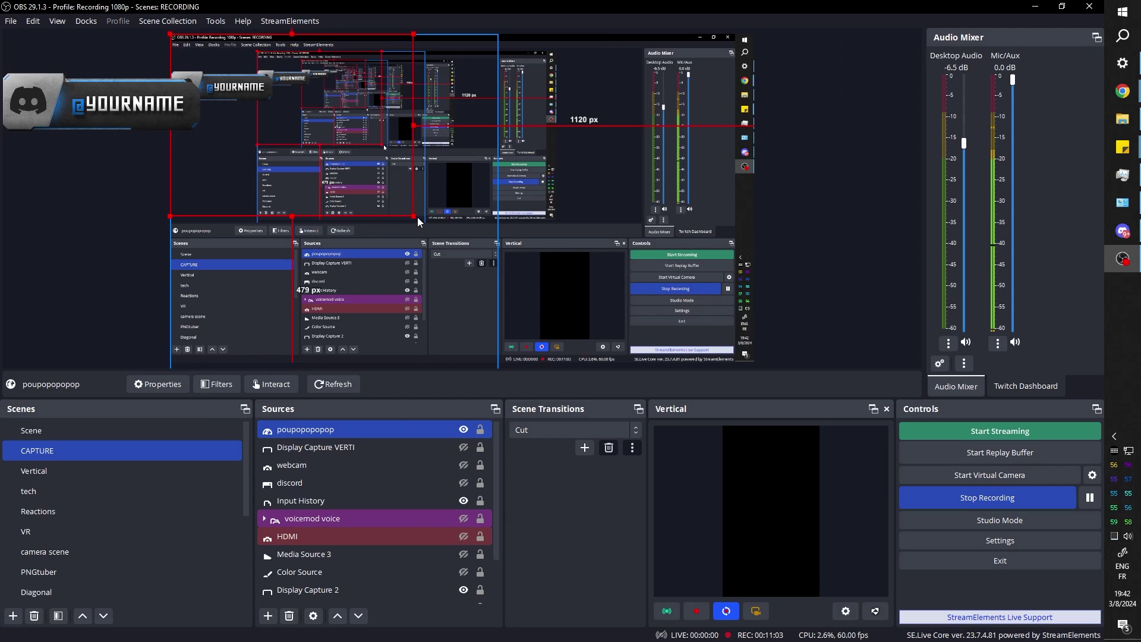
drag(417, 217, 689, 344)
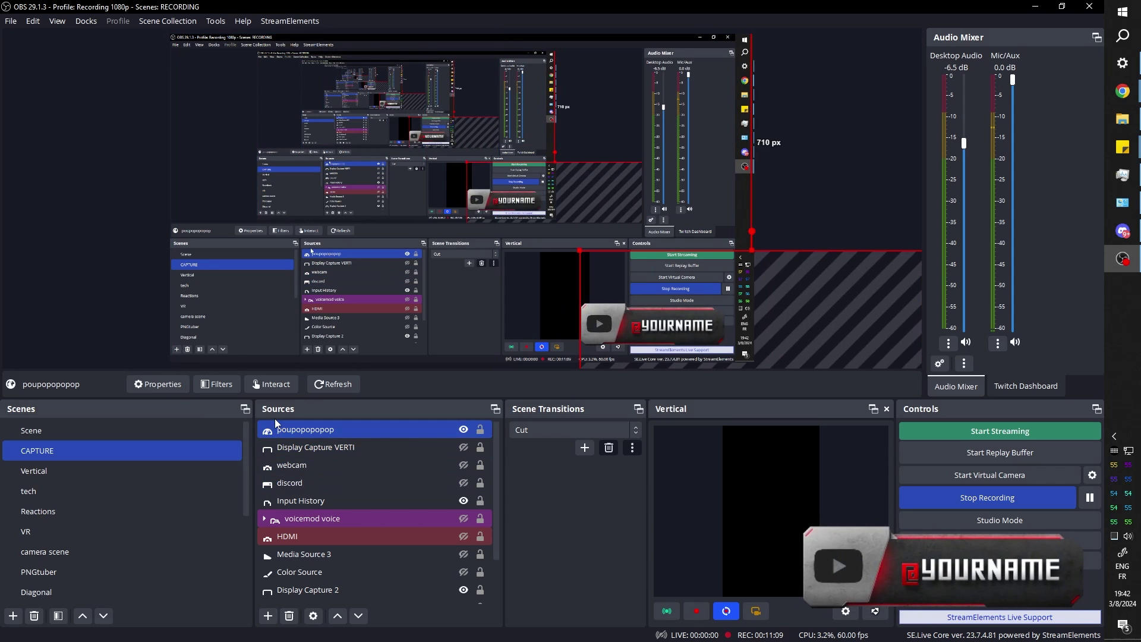
key(alt+Tab)
key(ctrl+Tab)
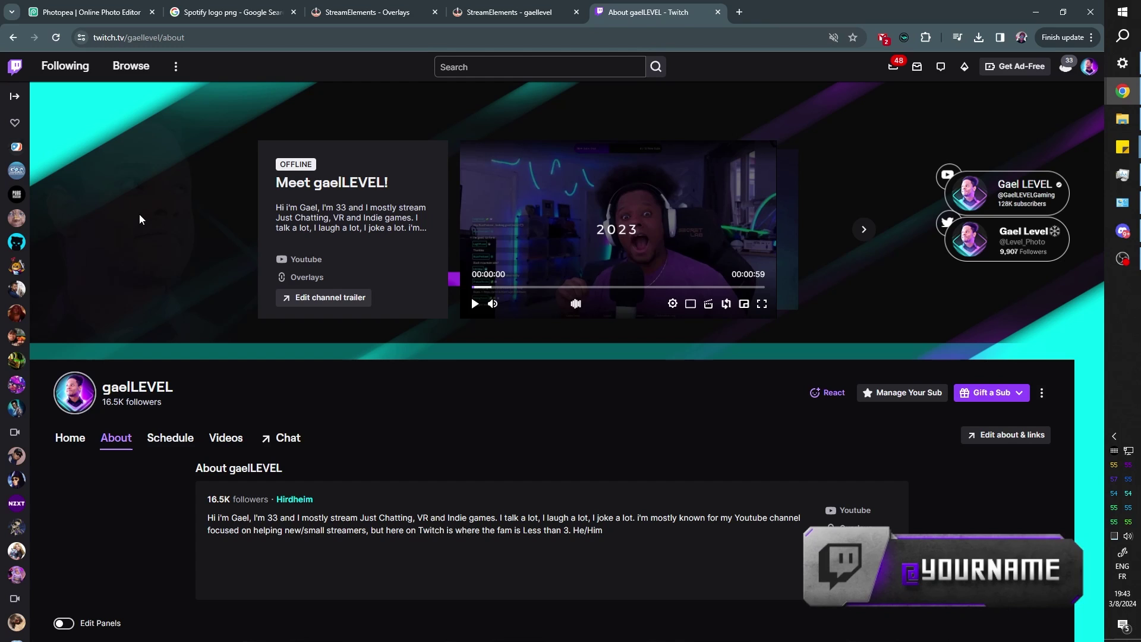
- Turn on Edit Panels on the Twitch About page and add a new text or image panel
scroll(140, 218, down, 7)
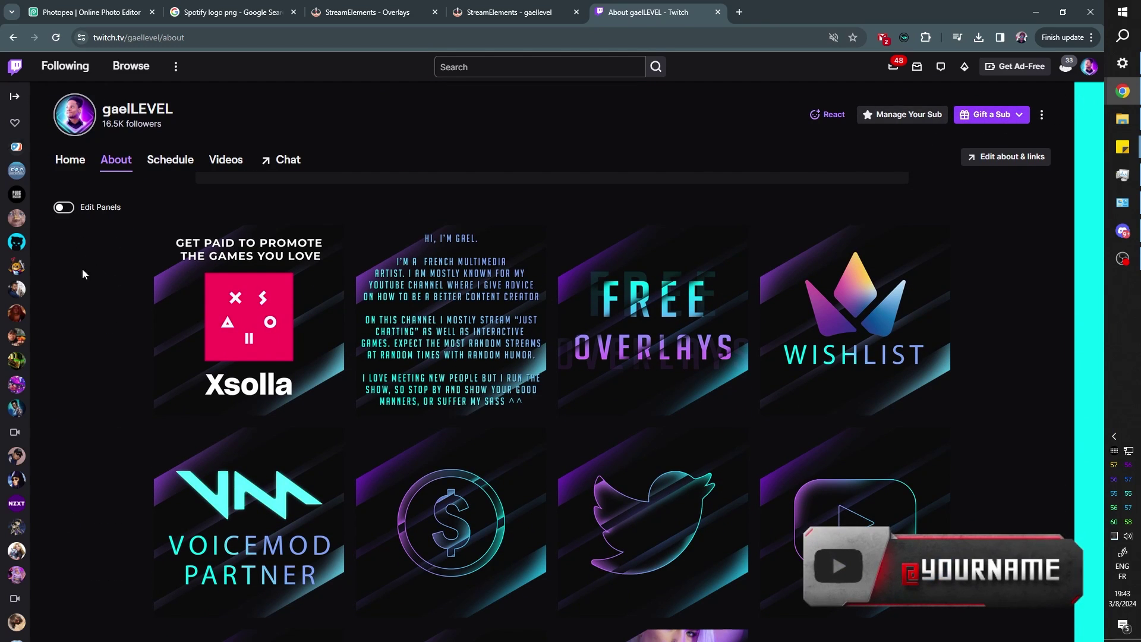
click(64, 207)
scroll(225, 284, down, 8)
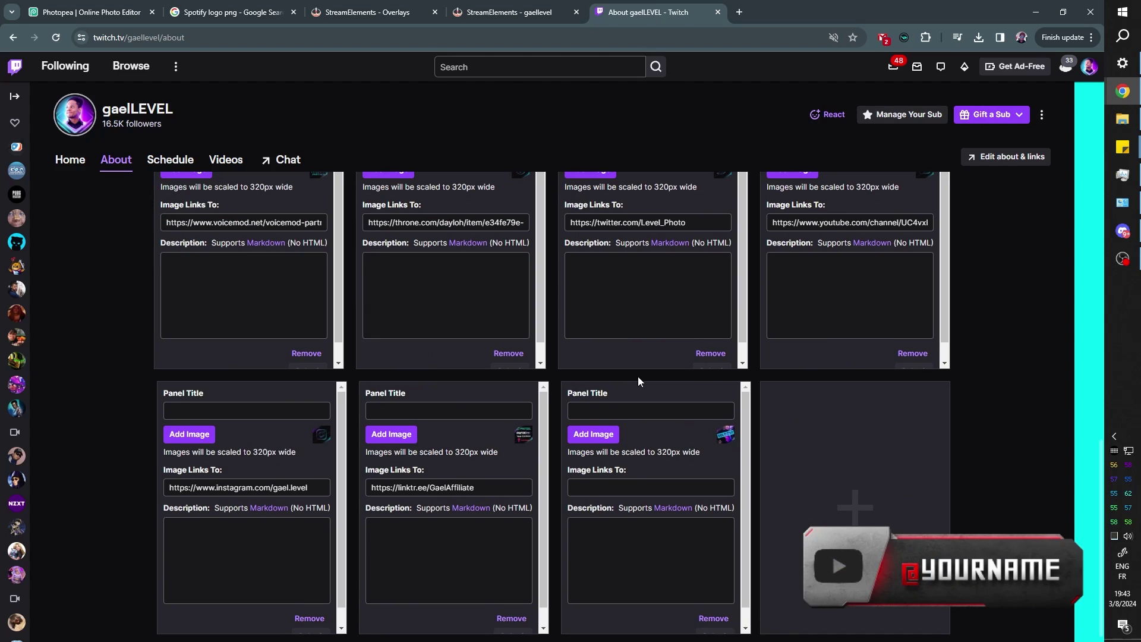
click(850, 505)
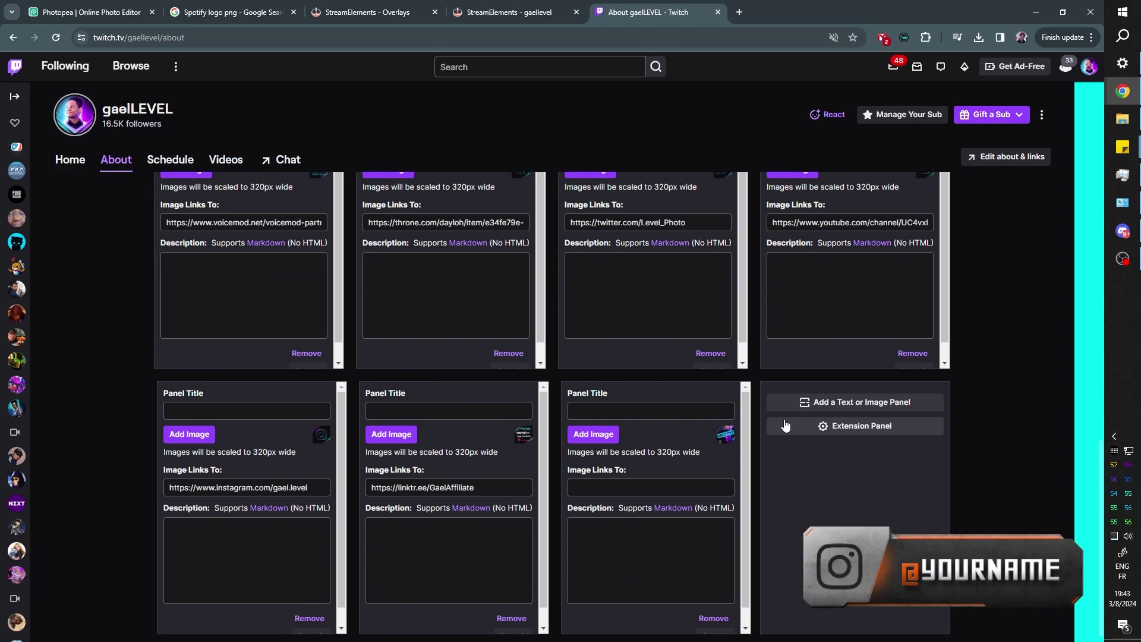
click(821, 404)
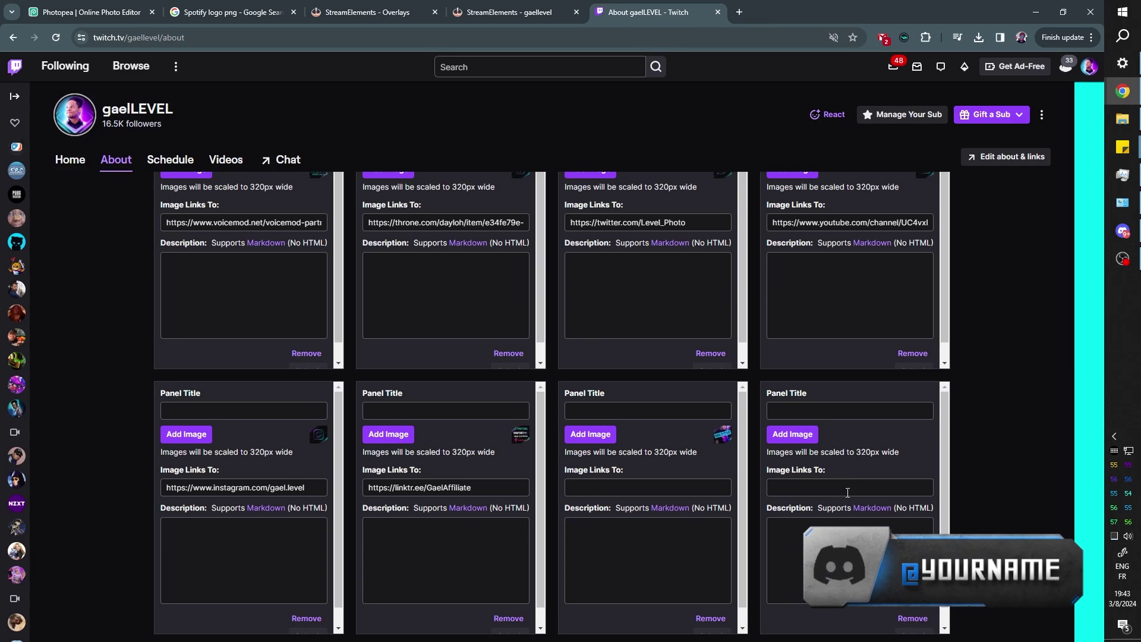
- Upload Youtube.png as the panel image, widening the crop to cover the whole banner
click(802, 435)
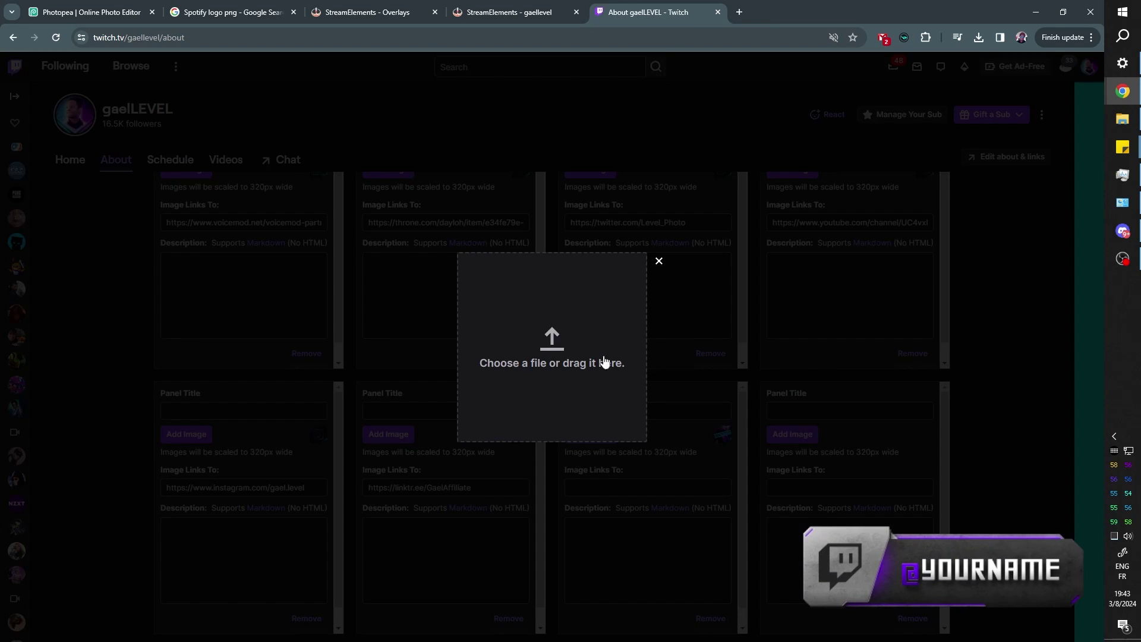
click(1123, 119)
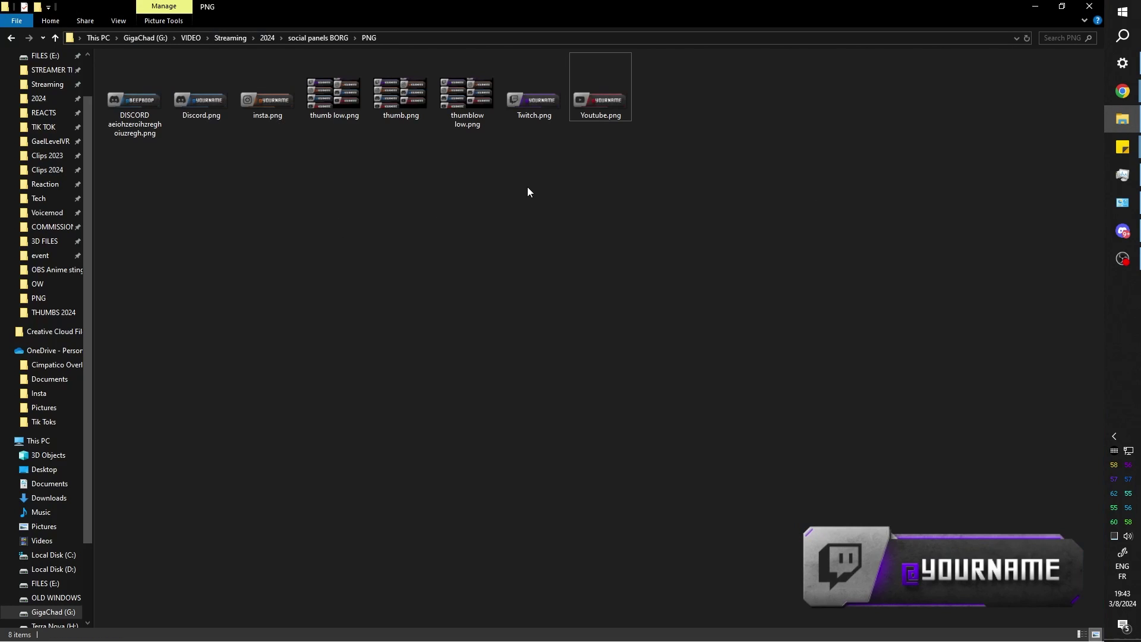
drag(608, 89, 537, 380)
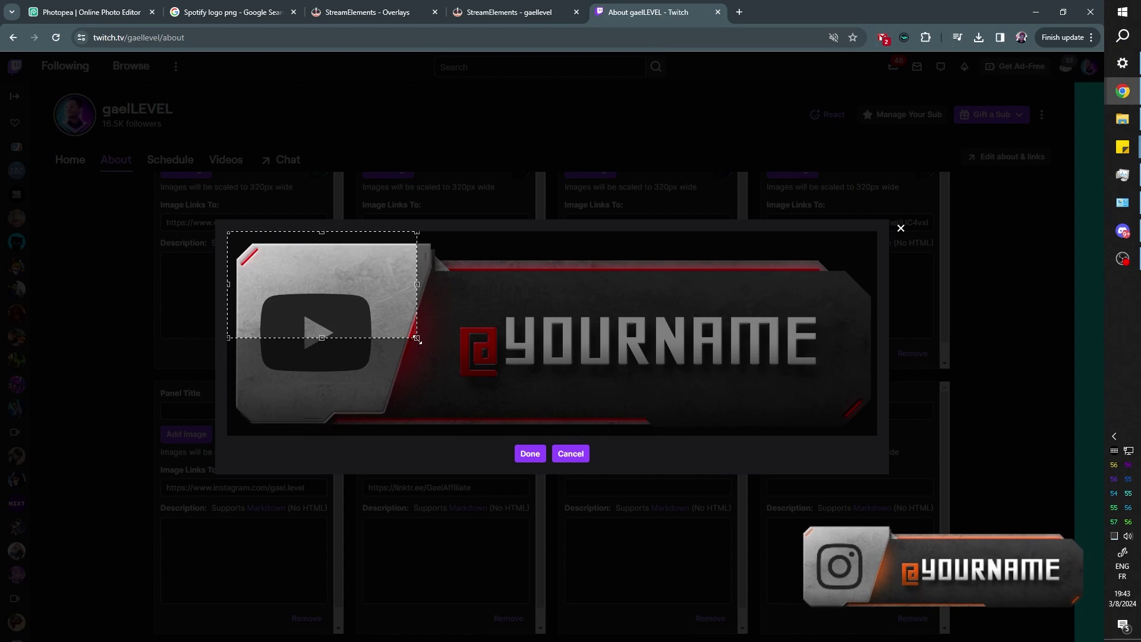
drag(417, 337, 924, 478)
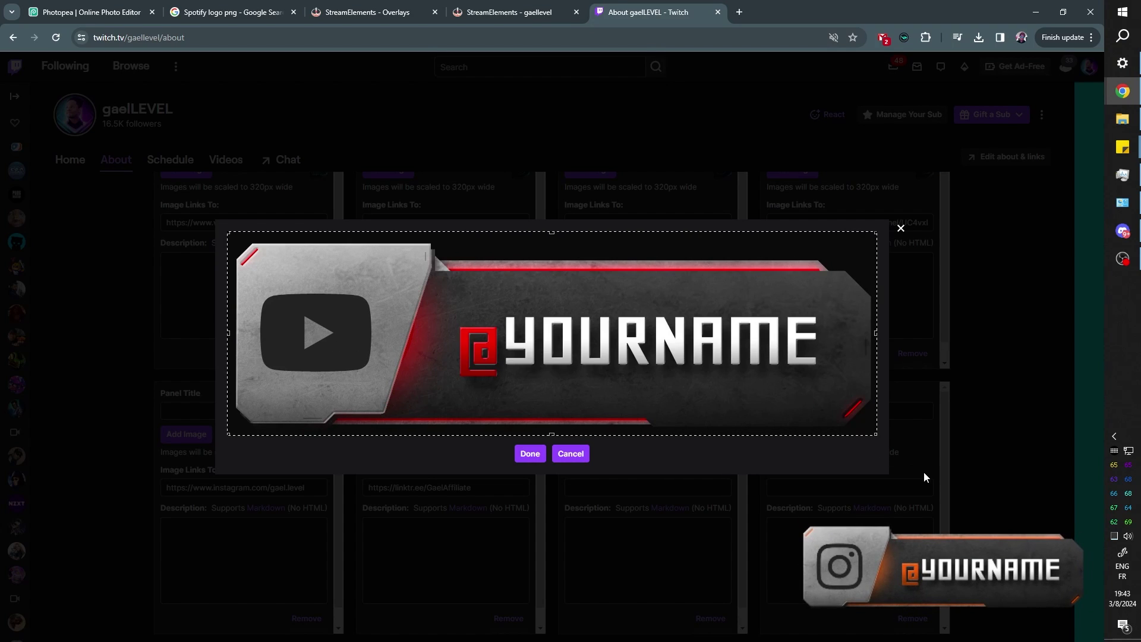
click(531, 454)
scroll(849, 416, down, 2)
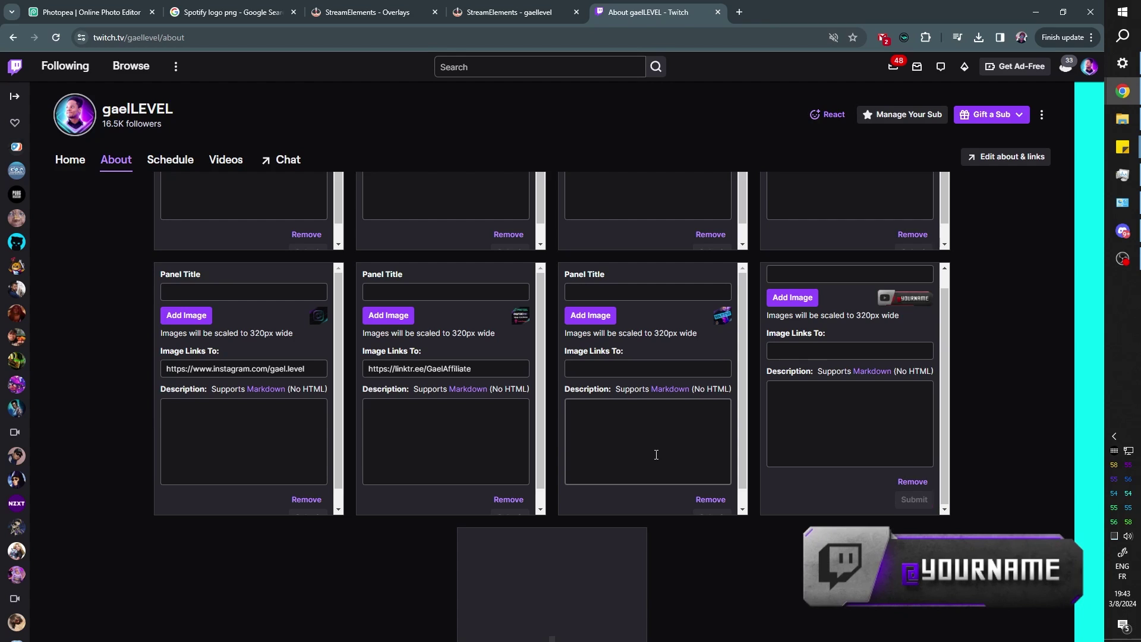
scroll(62, 334, up, 10)
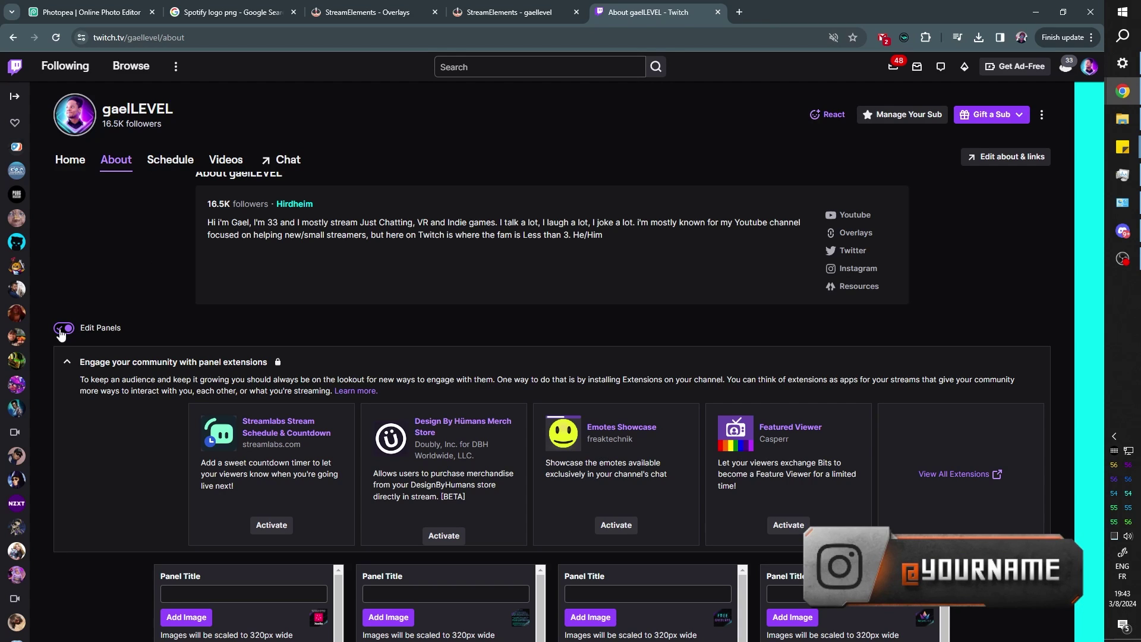
click(94, 21)
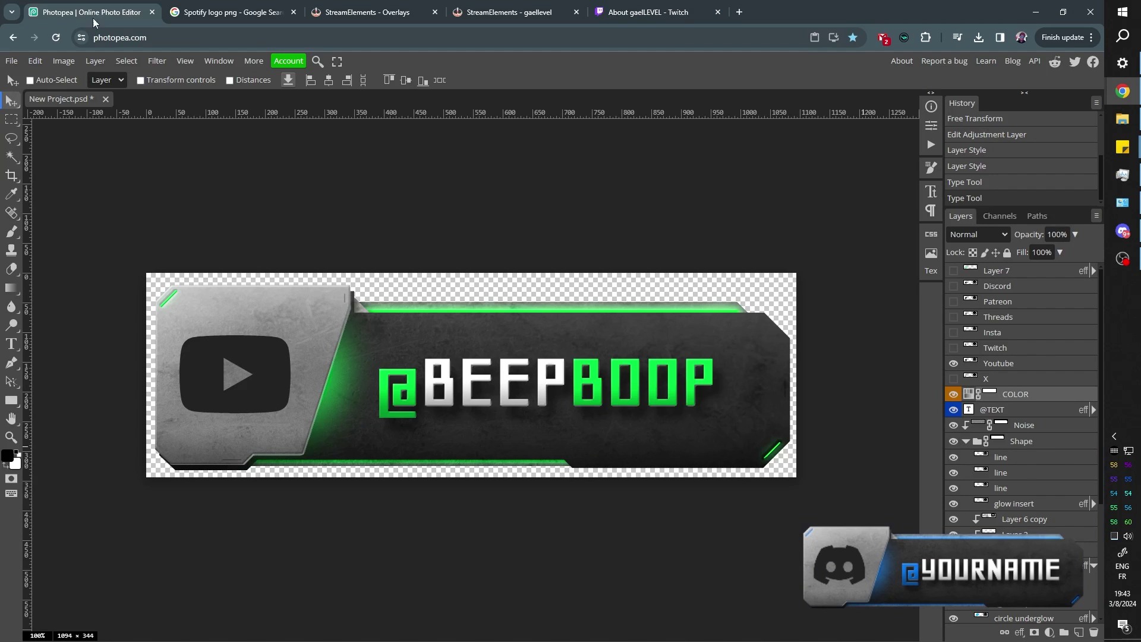
click(13, 61)
mouse_move(89, 235)
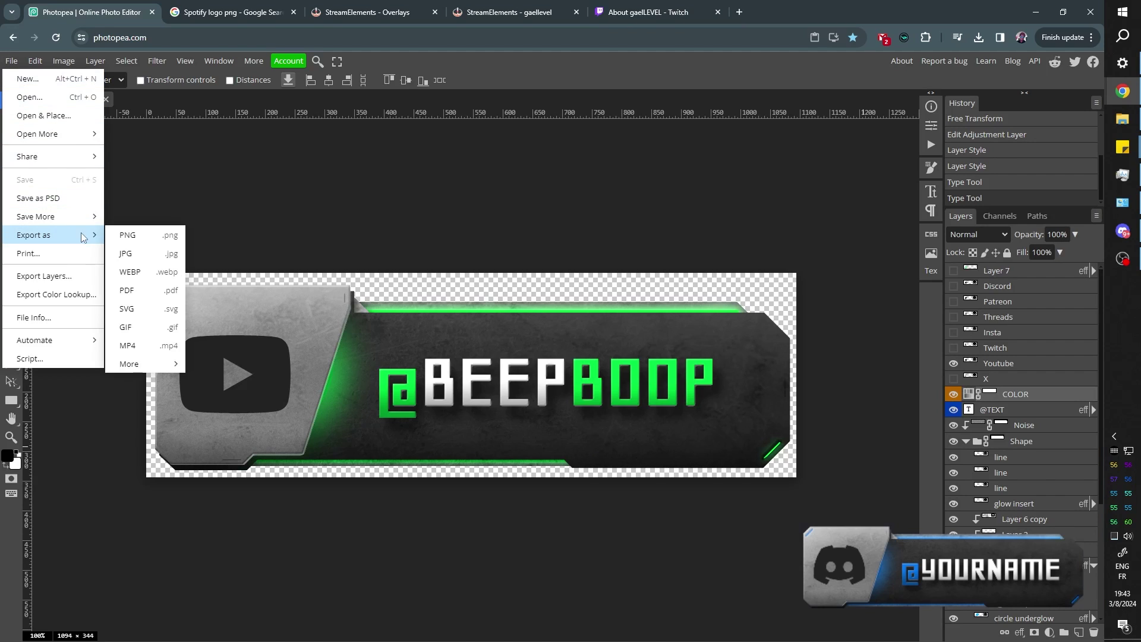
click(153, 238)
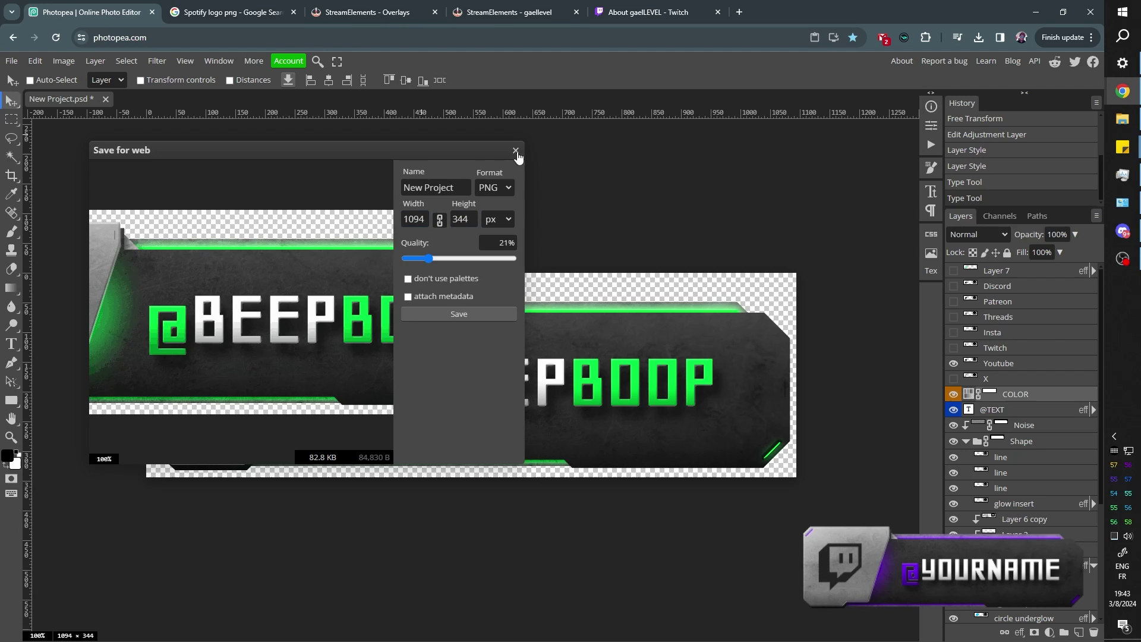
click(515, 151)
click(648, 12)
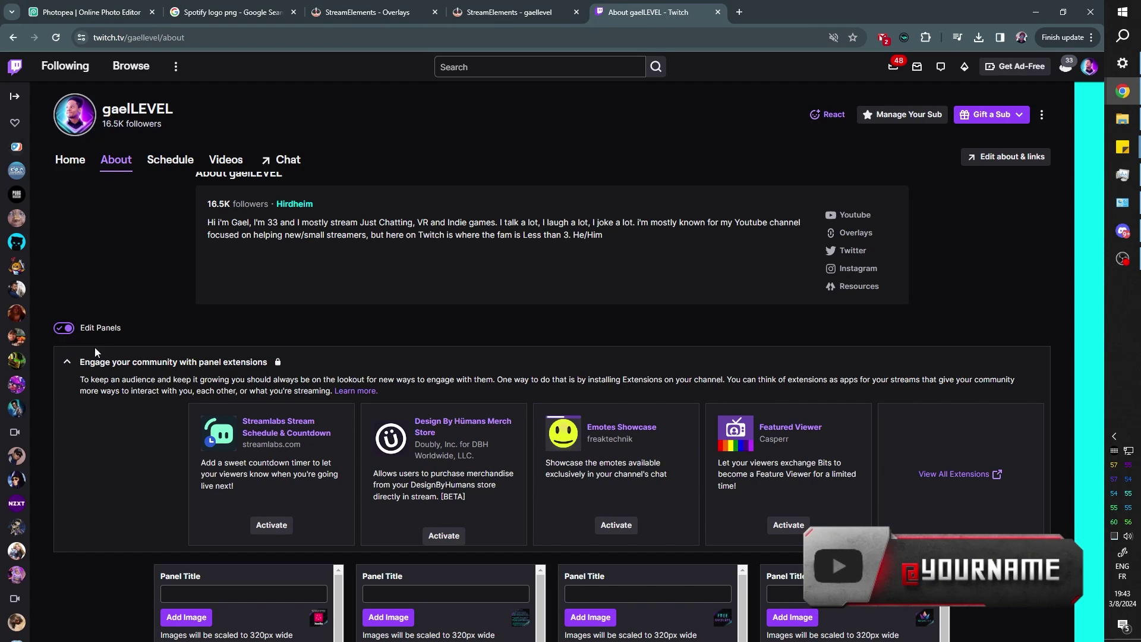
- Switch off Edit Panels and scroll down to view the finished panels, including the YouTube banner
click(58, 330)
scroll(141, 356, down, 4)
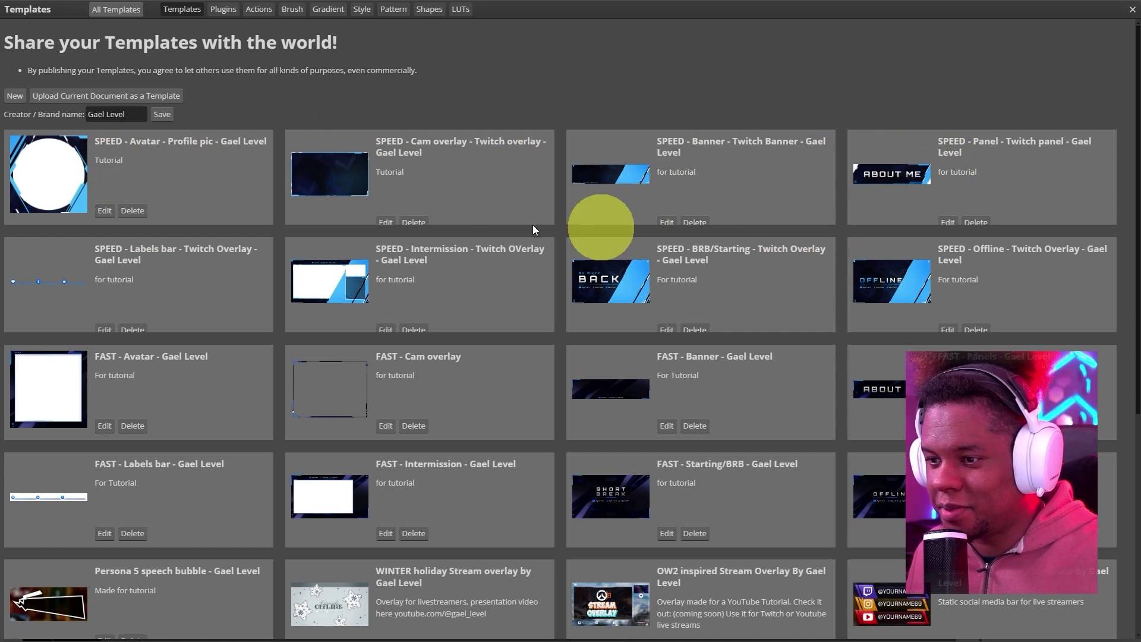
- Scroll through the shared Photopea templates, then step through the intermission renders to Intermission noise.png
scroll(822, 186, down, 3)
scroll(631, 192, down, 1)
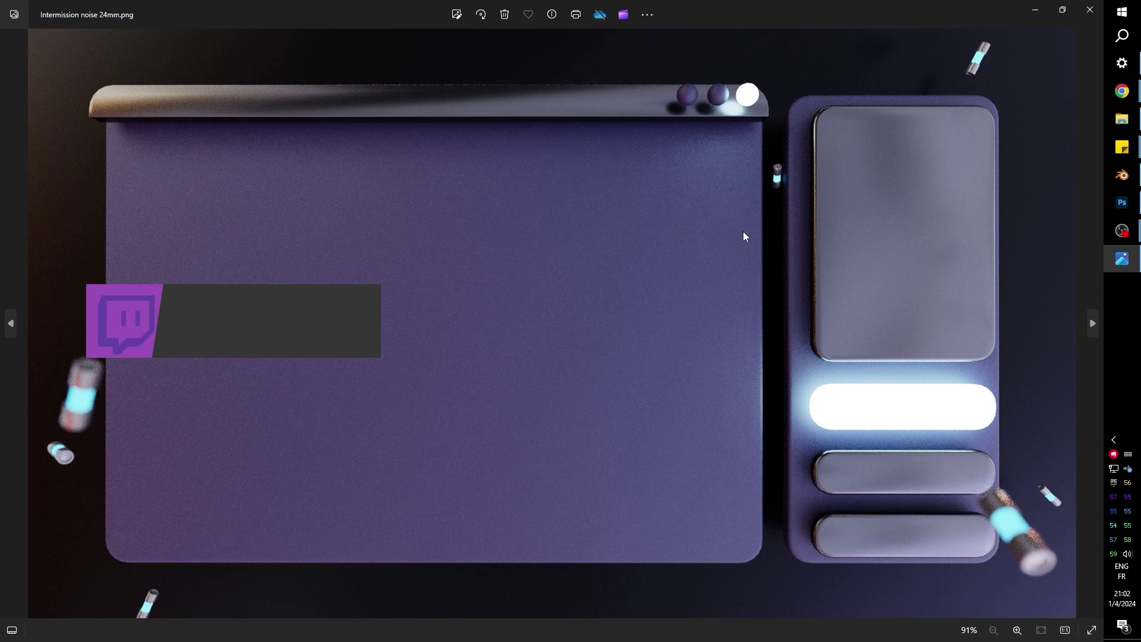
key(Right)
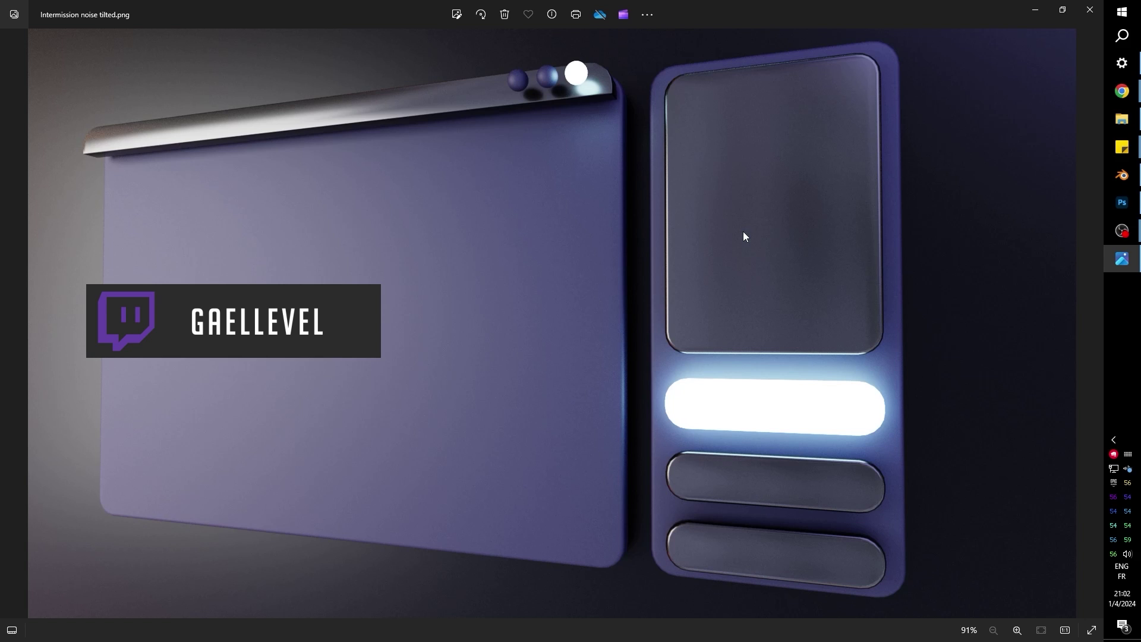
key(Right)
key(Right)
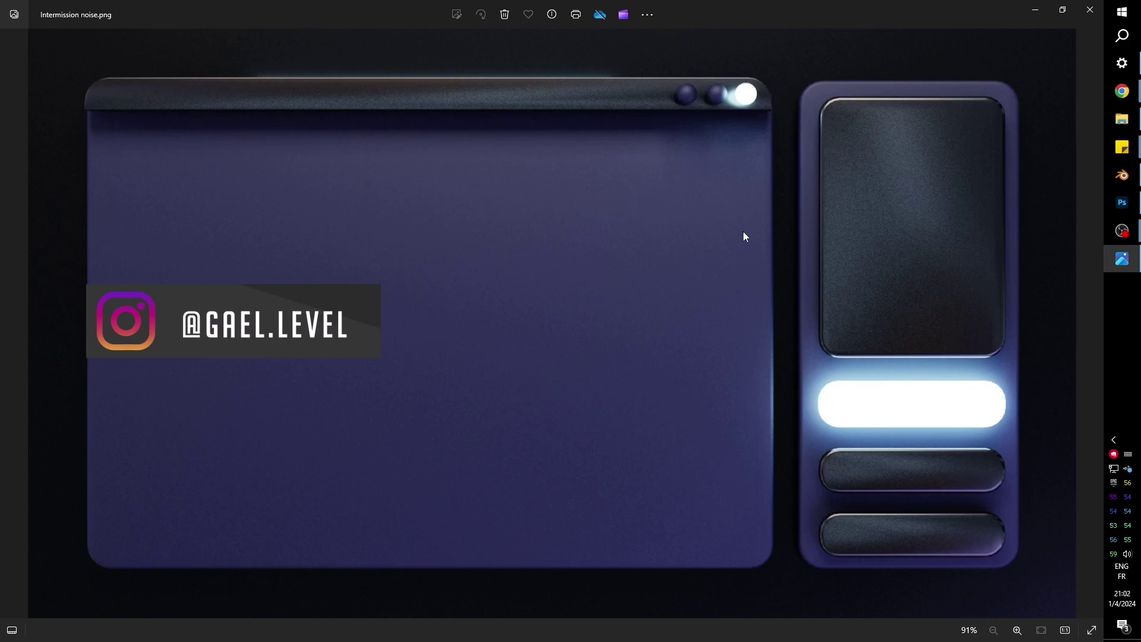